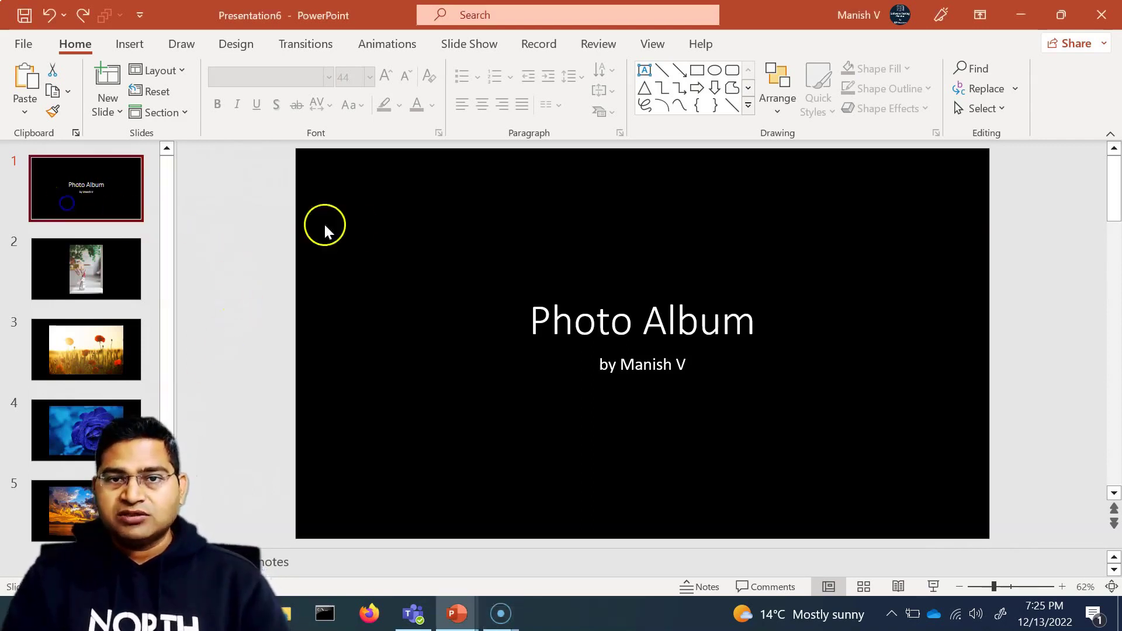
Select the empty canvas of the black Photo Album title slide.
{"action": "left_click", "coordinate": [404, 226]}
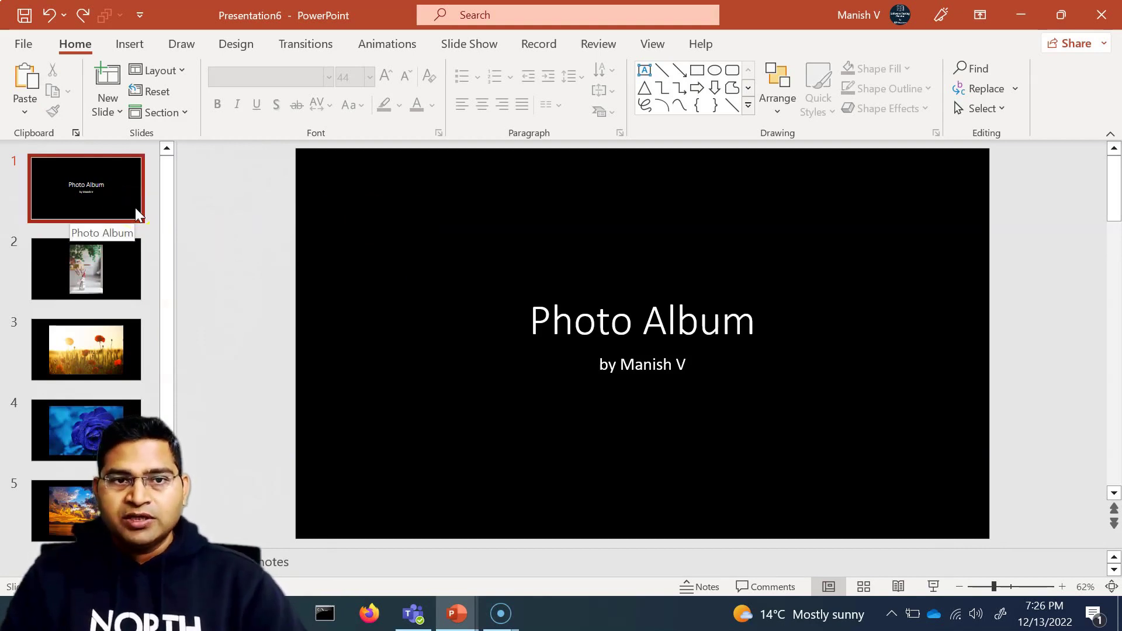
{"action": "left_click", "coordinate": [365, 208]}
Open Format Background for the title slide and try a blue dotted pattern fill.
{"action": "right_click", "coordinate": [361, 203]}
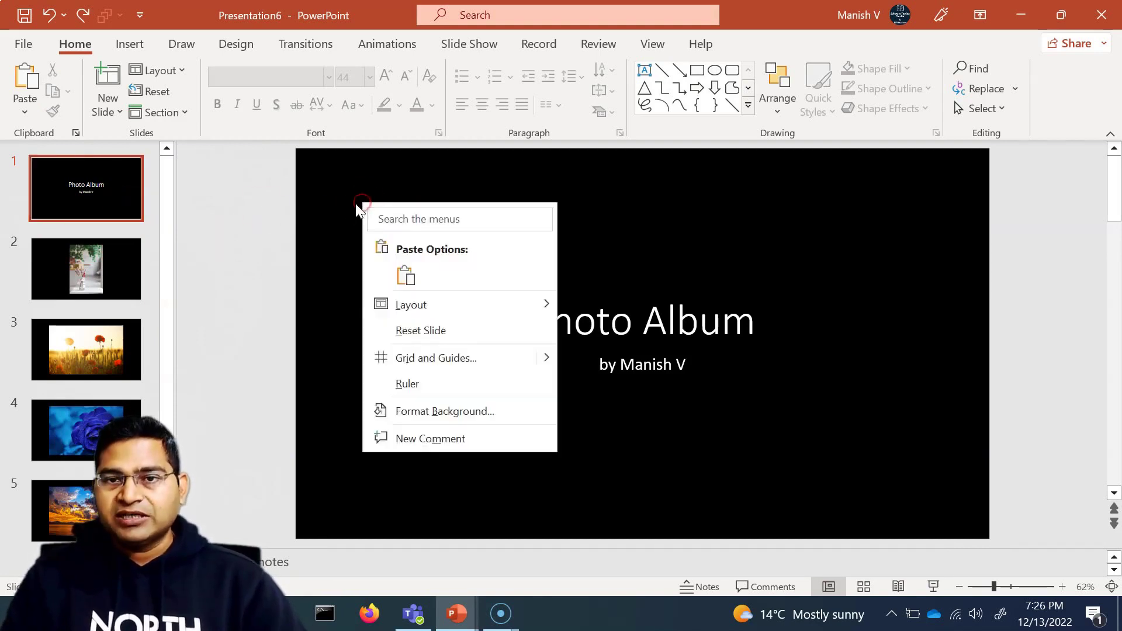
{"action": "left_click", "coordinate": [432, 411]}
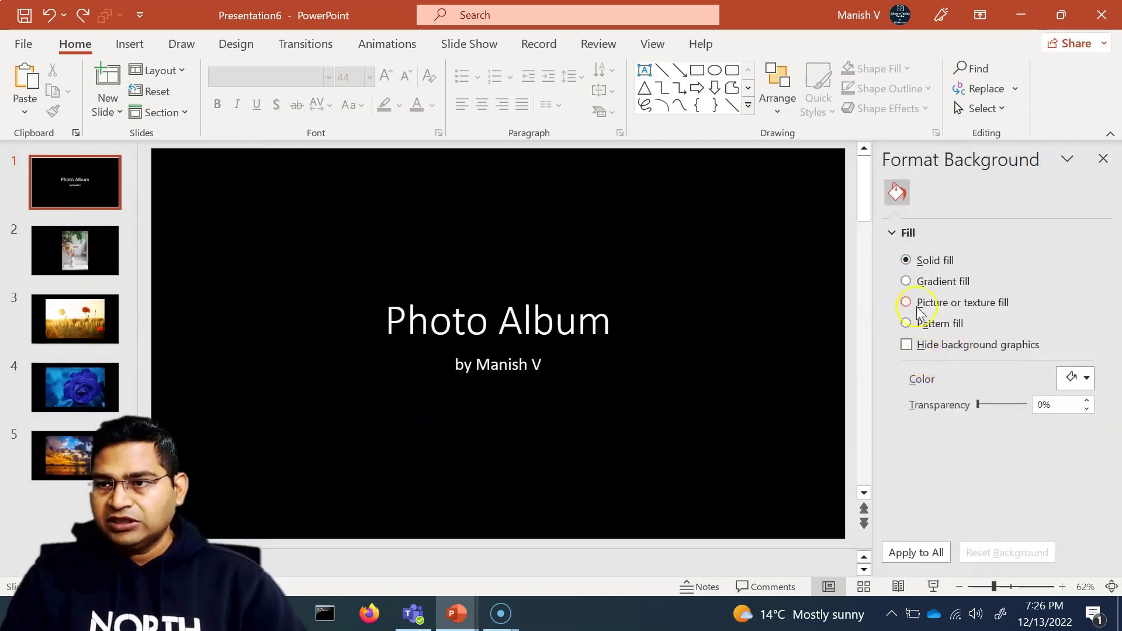
{"action": "left_click", "coordinate": [1086, 380]}
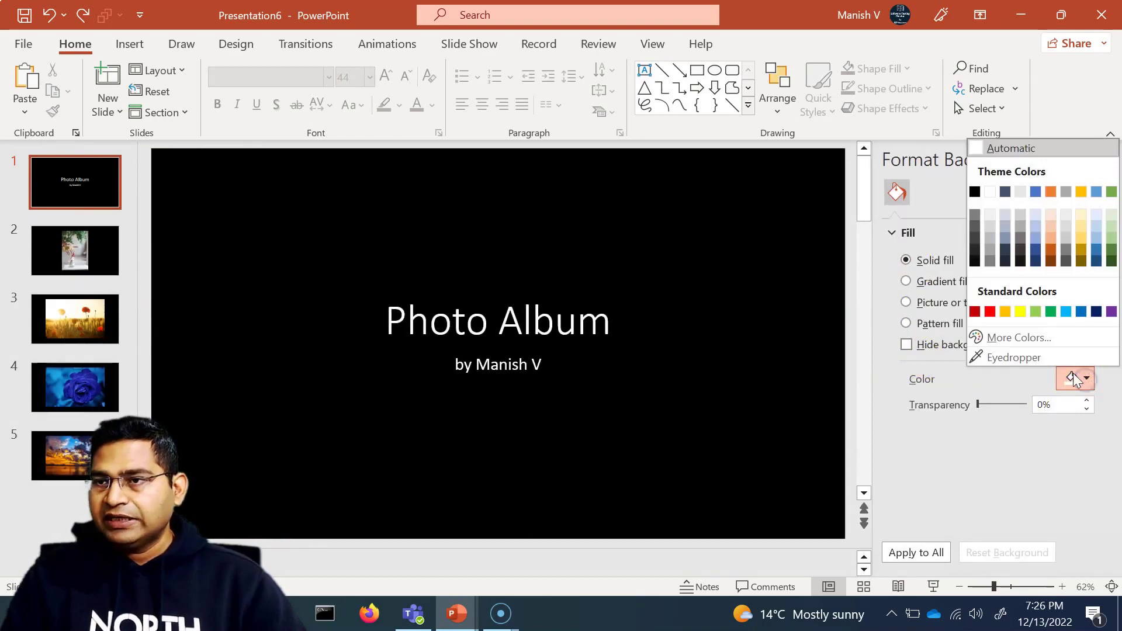
{"action": "left_click", "coordinate": [978, 147]}
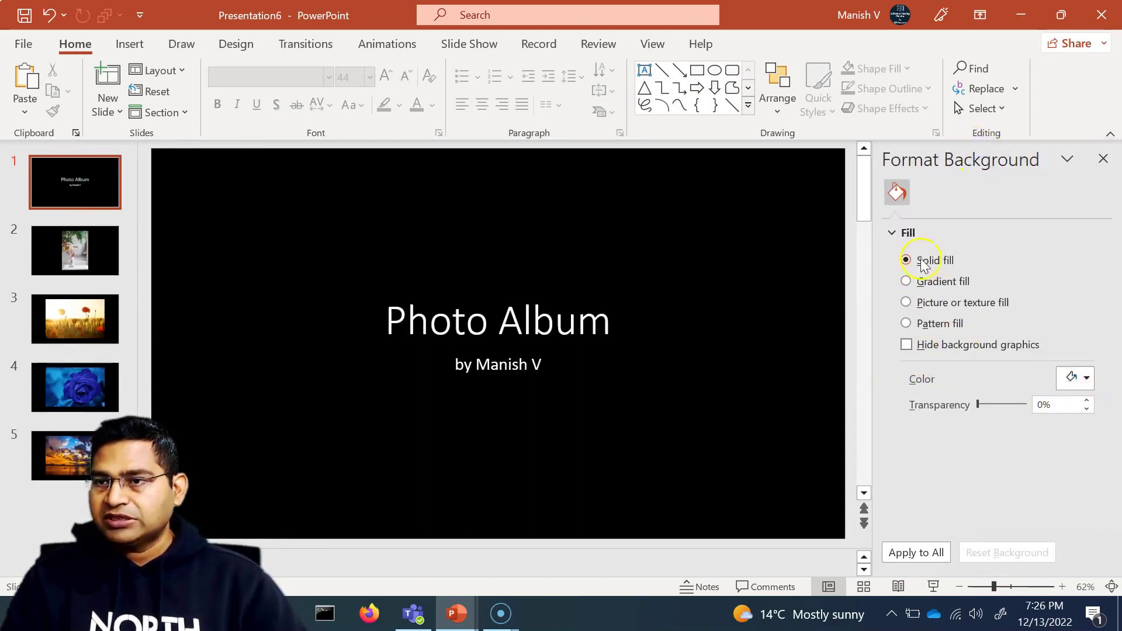
{"action": "left_click", "coordinate": [908, 325]}
{"action": "left_click", "coordinate": [983, 420]}
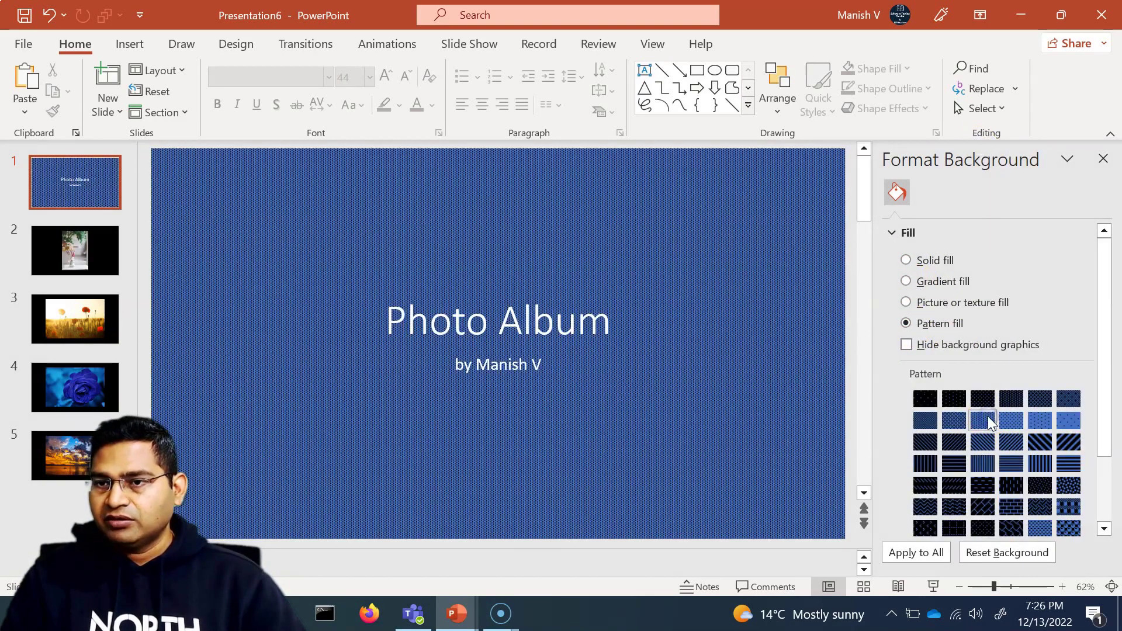
Switch the title slide back to solid fill in yellow and close the pane.
{"action": "left_click", "coordinate": [906, 262]}
{"action": "left_click", "coordinate": [1073, 380]}
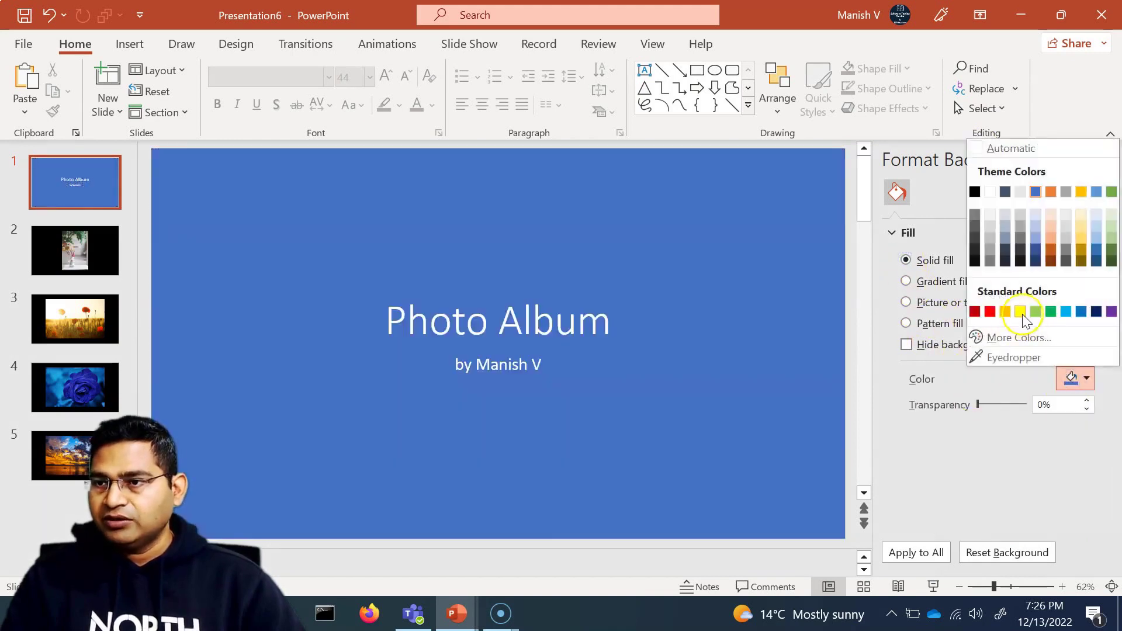
{"action": "left_click", "coordinate": [1021, 311]}
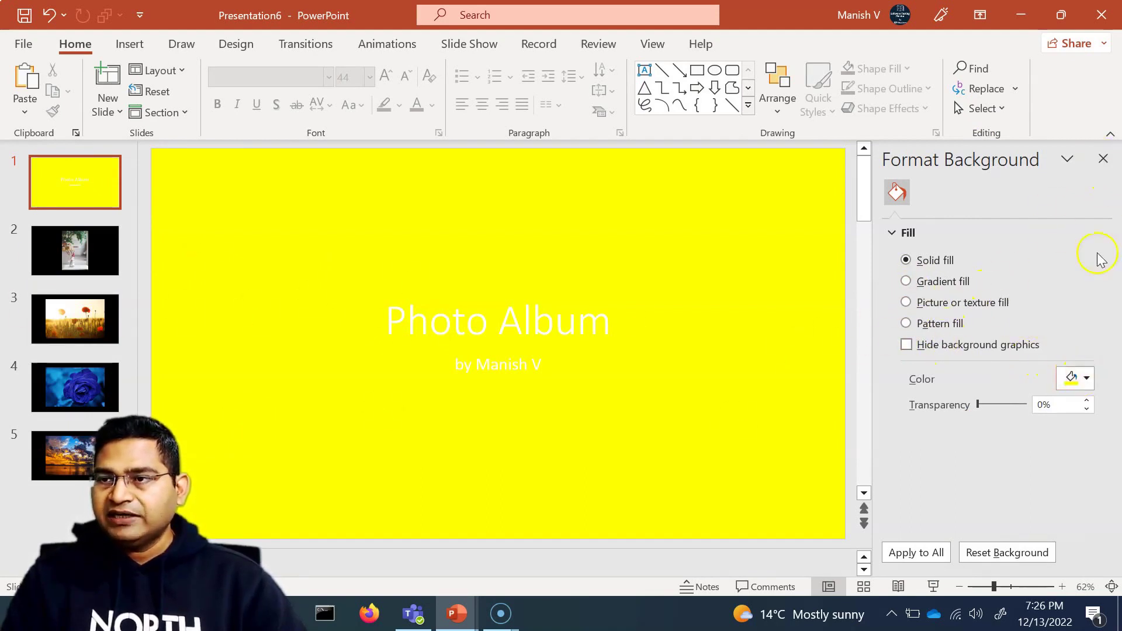
{"action": "left_click", "coordinate": [1103, 159]}
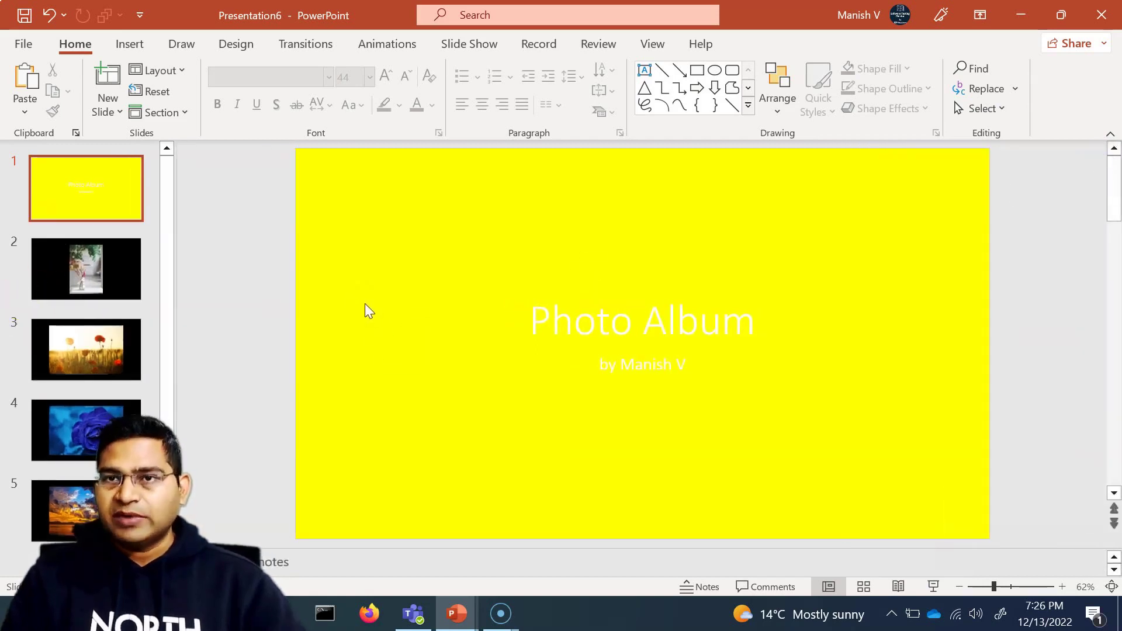
Switch to Slide Master view and select the top Office Theme master thumbnail.
{"action": "left_click", "coordinate": [657, 45]}
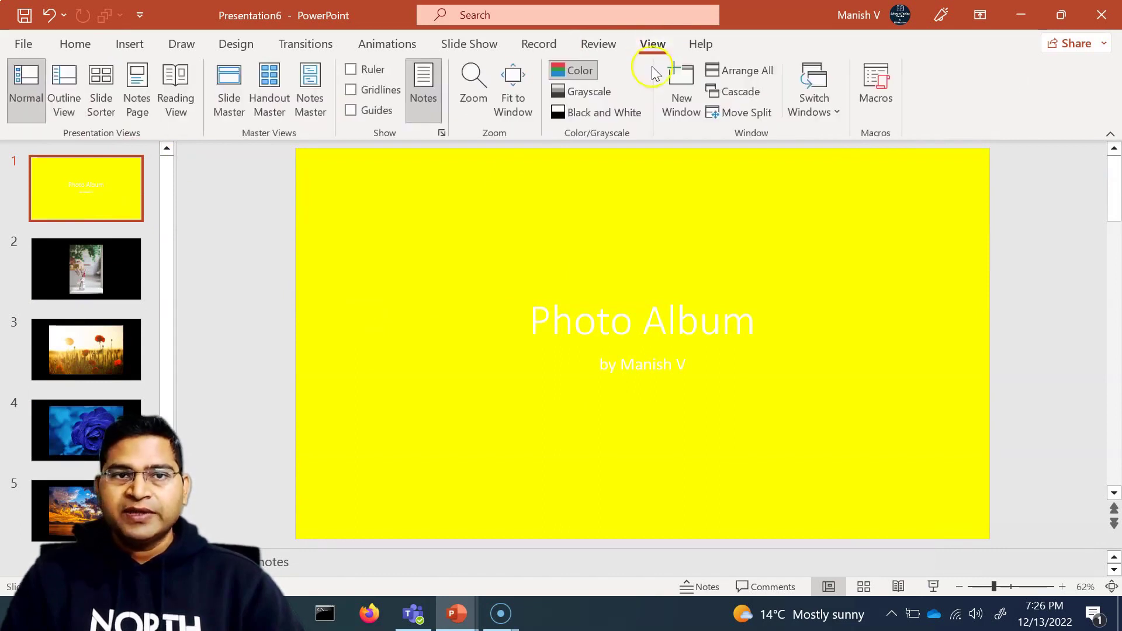
{"action": "left_click", "coordinate": [228, 111]}
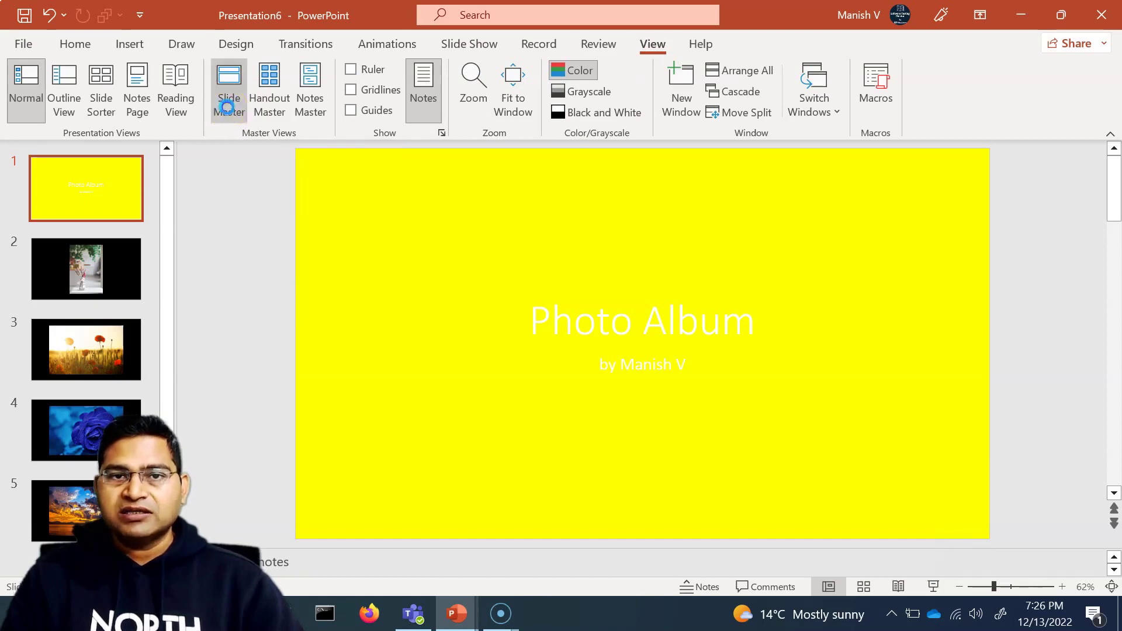
{"action": "scroll", "coordinate": [59, 379], "scroll_direction": "up", "scroll_amount": 1}
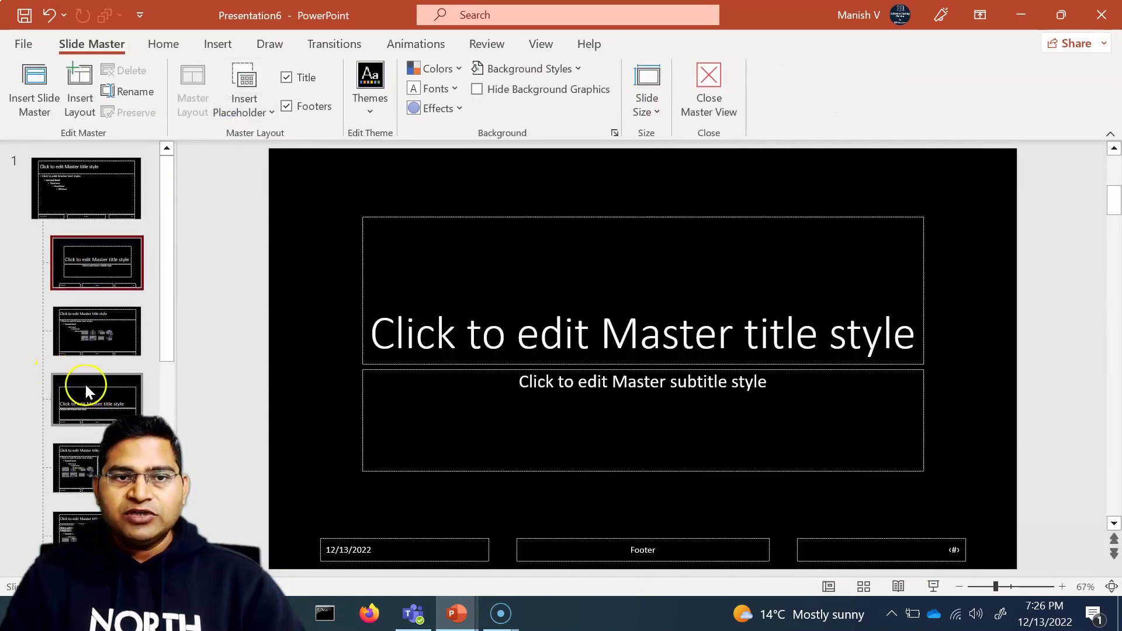
{"action": "left_click", "coordinate": [90, 180]}
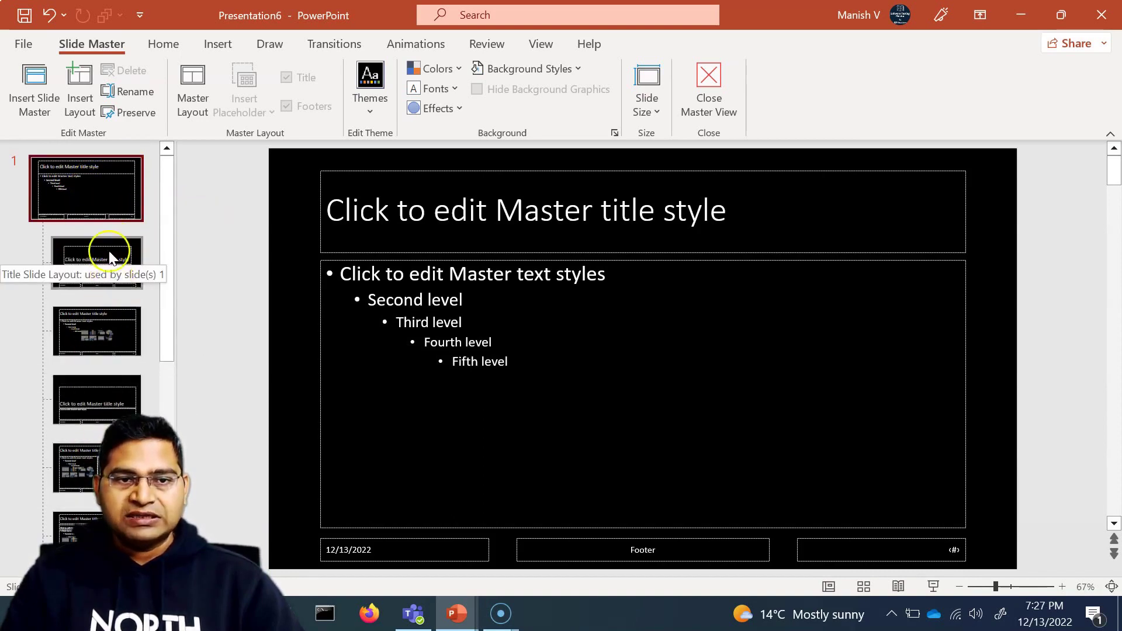
{"action": "scroll", "coordinate": [93, 413], "scroll_direction": "down", "scroll_amount": 5}
{"action": "scroll", "coordinate": [100, 416], "scroll_direction": "up", "scroll_amount": 5}
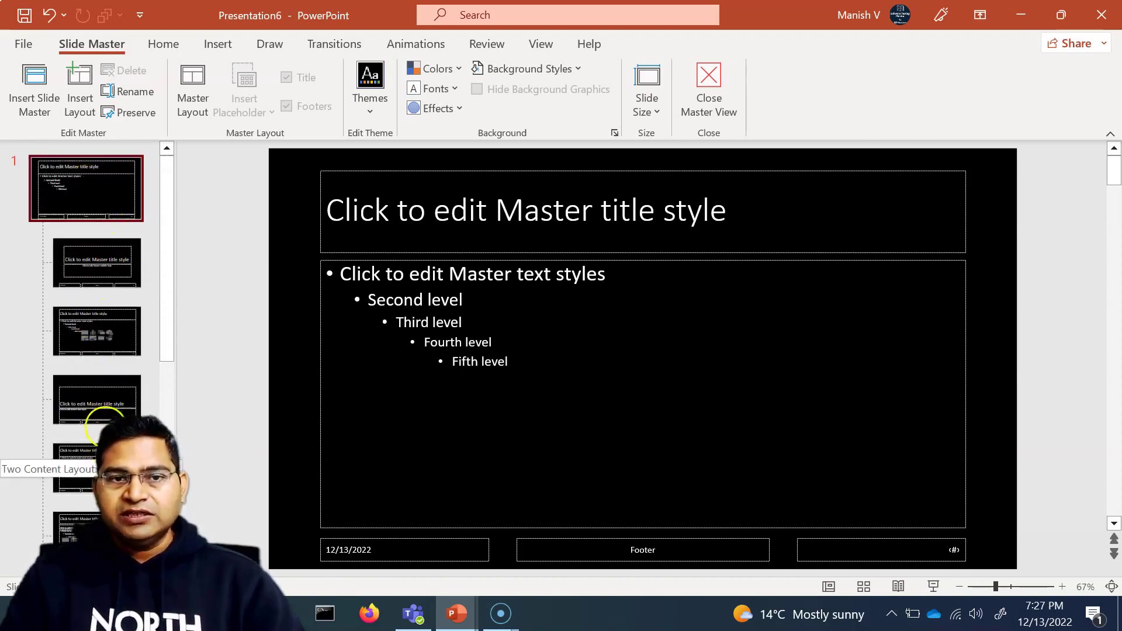
Give the Office Theme slide master a solid white background fill.
{"action": "right_click", "coordinate": [108, 193]}
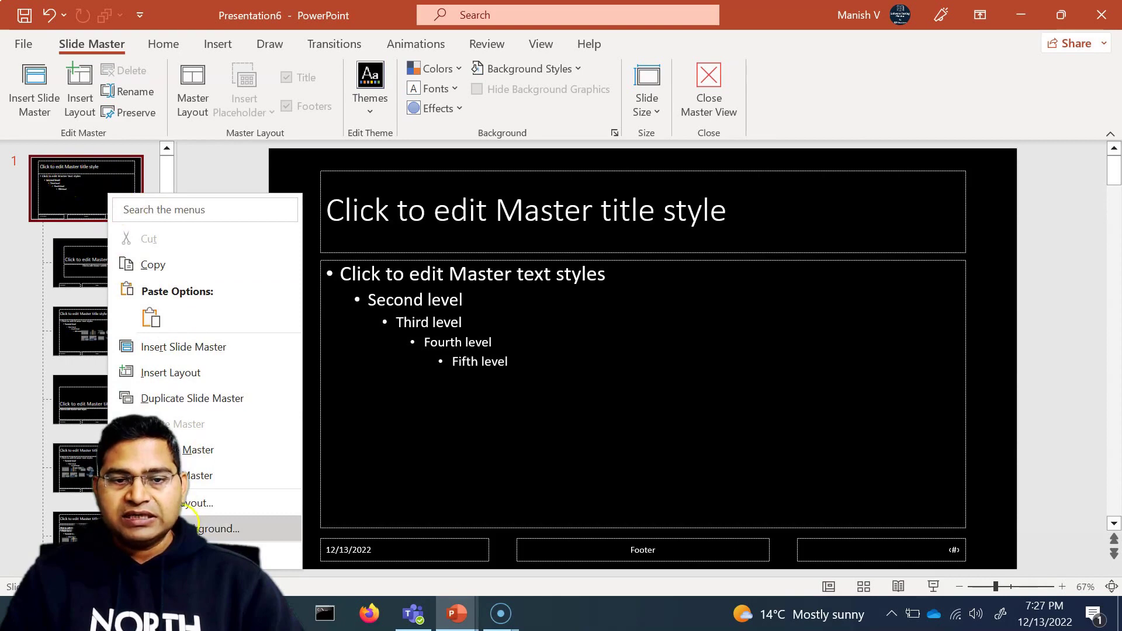
{"action": "left_click", "coordinate": [222, 528]}
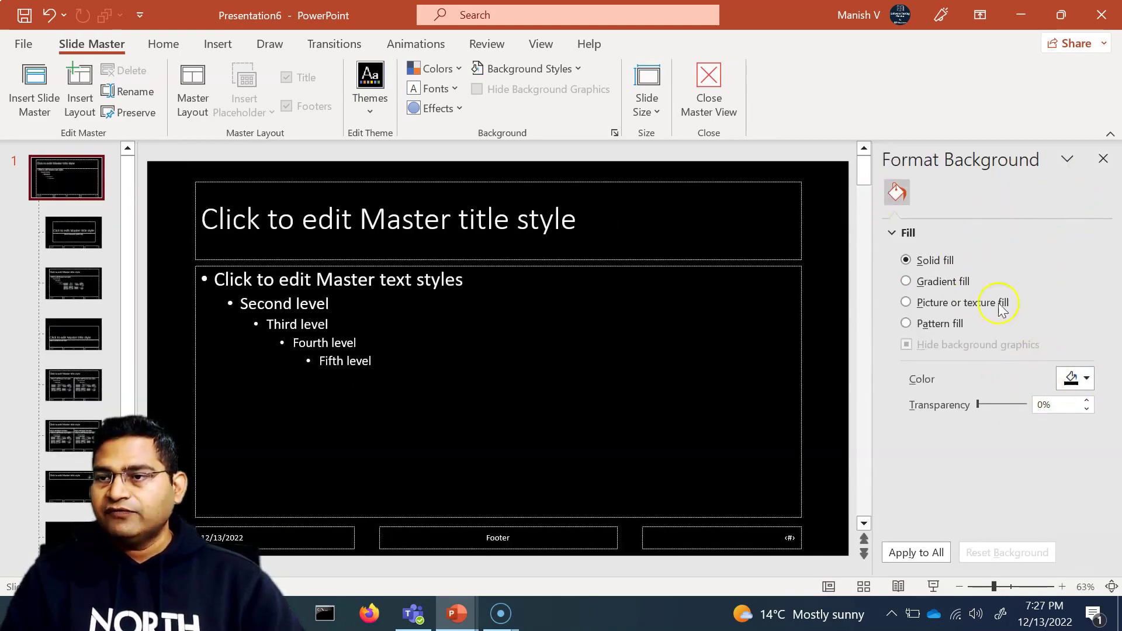
{"action": "left_click", "coordinate": [1089, 380]}
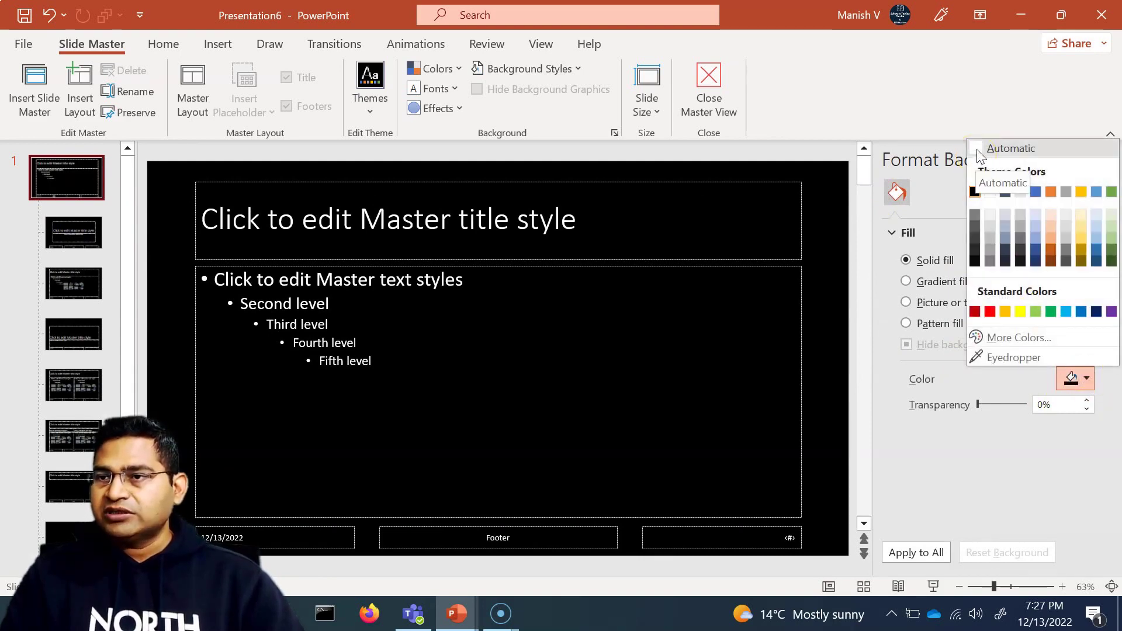
{"action": "left_click", "coordinate": [991, 193]}
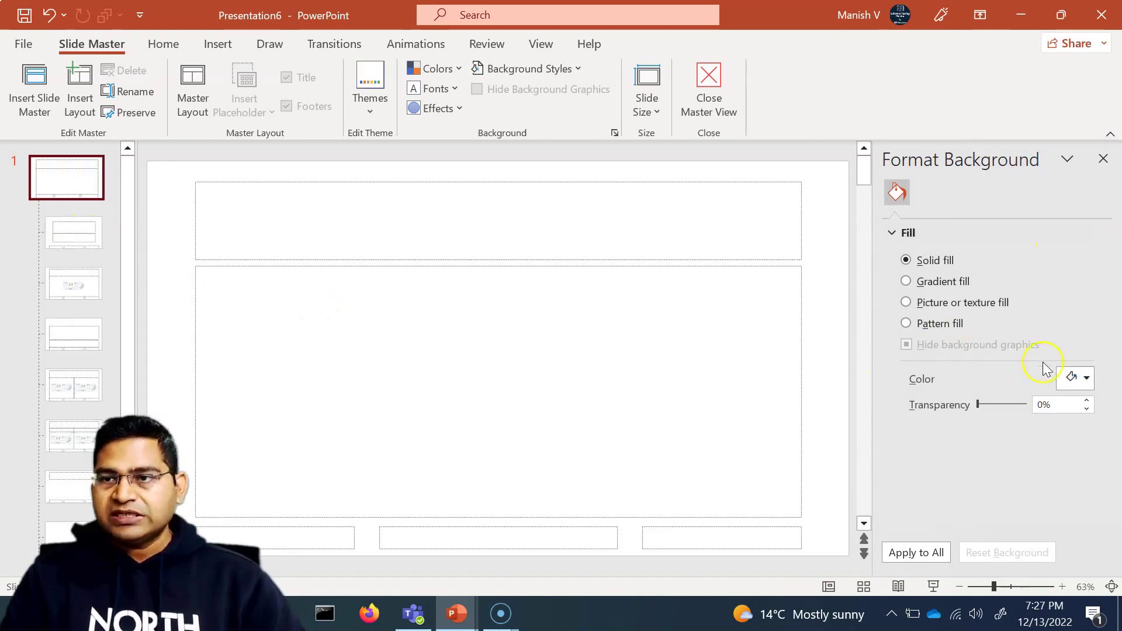
{"action": "scroll", "coordinate": [55, 504], "scroll_direction": "down", "scroll_amount": 4}
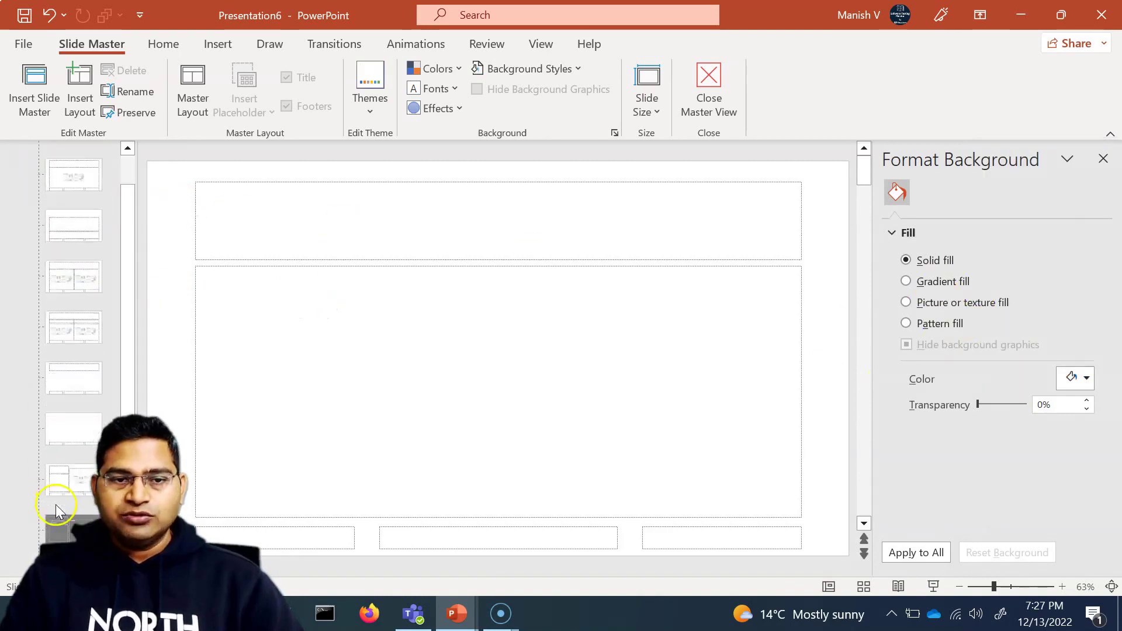
{"action": "scroll", "coordinate": [71, 520], "scroll_direction": "up", "scroll_amount": 4}
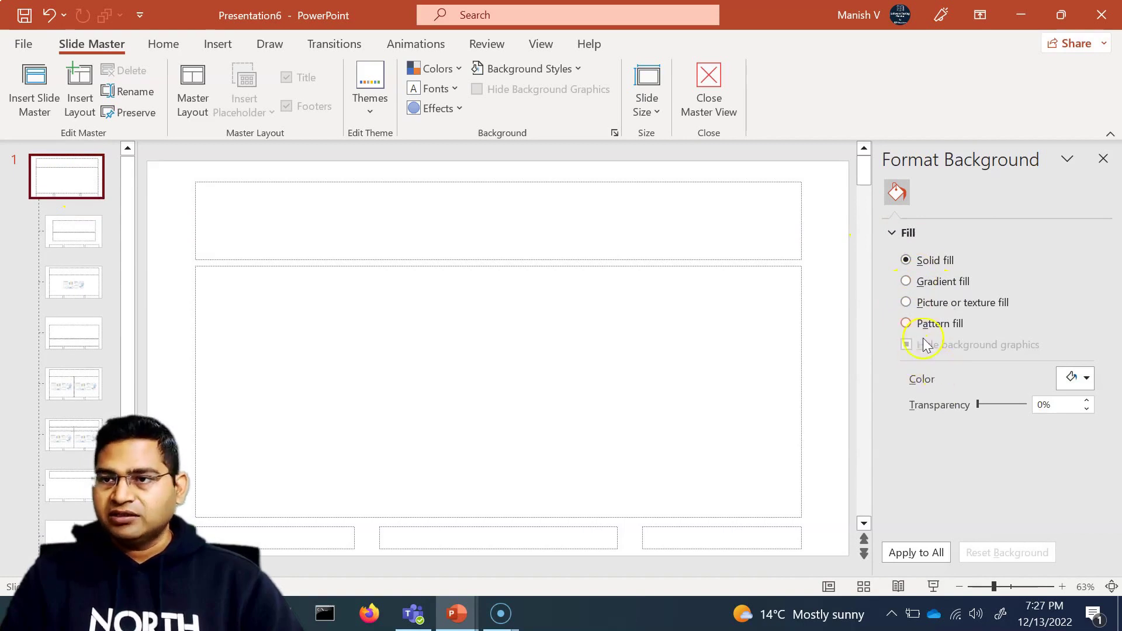
Apply the light speckled texture fill to the master, then close Master View.
{"action": "left_click", "coordinate": [908, 283]}
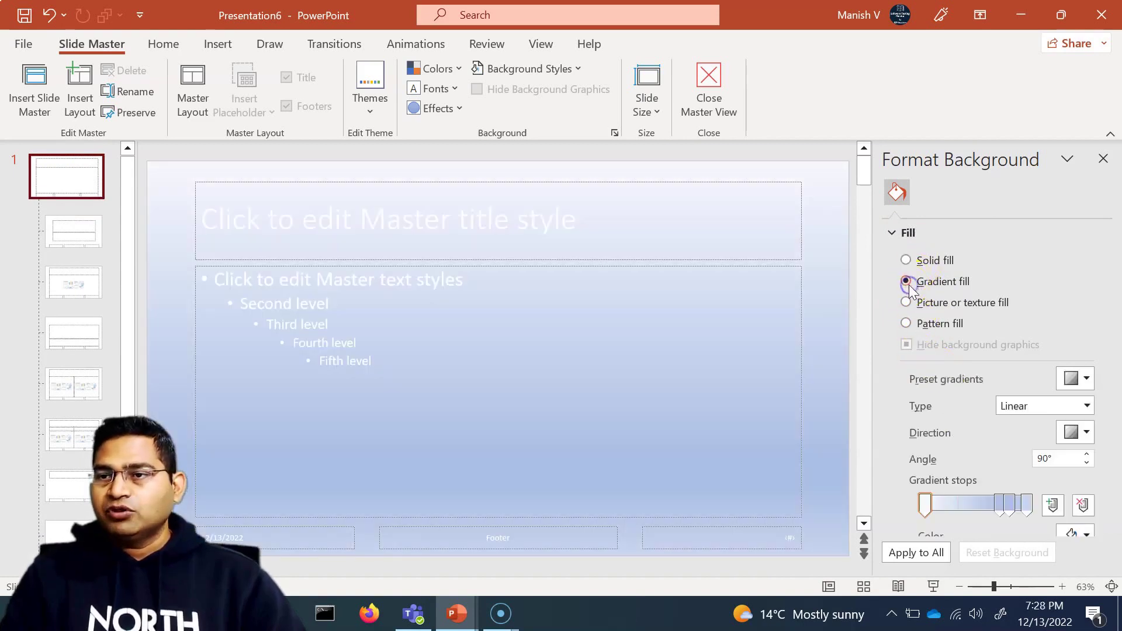
{"action": "left_click", "coordinate": [907, 303]}
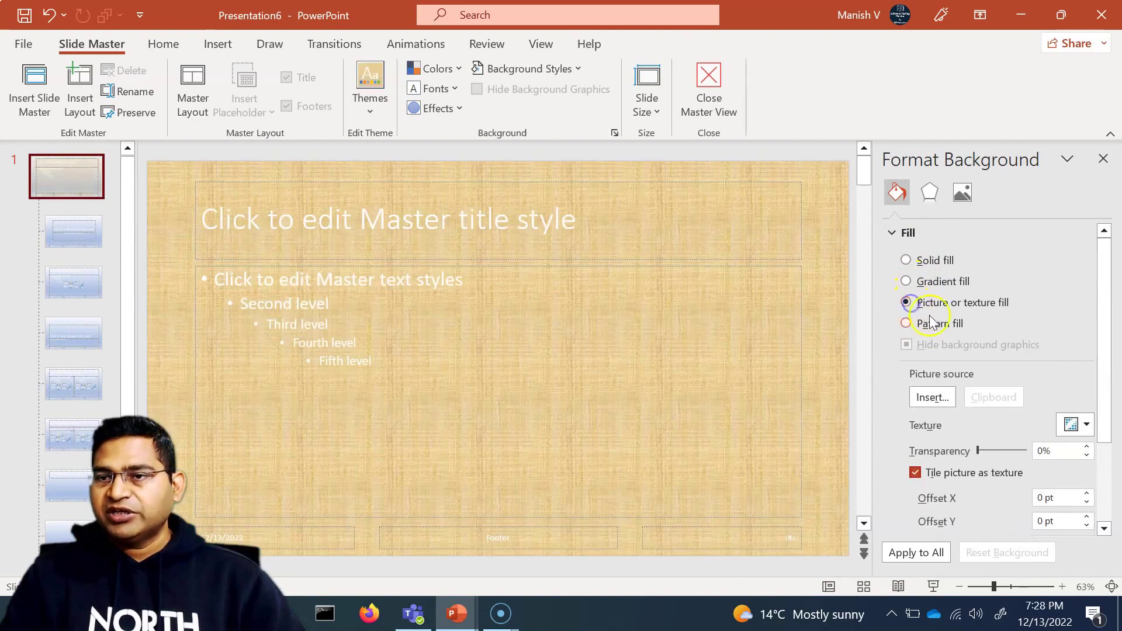
{"action": "scroll", "coordinate": [992, 449], "scroll_direction": "down", "scroll_amount": 3}
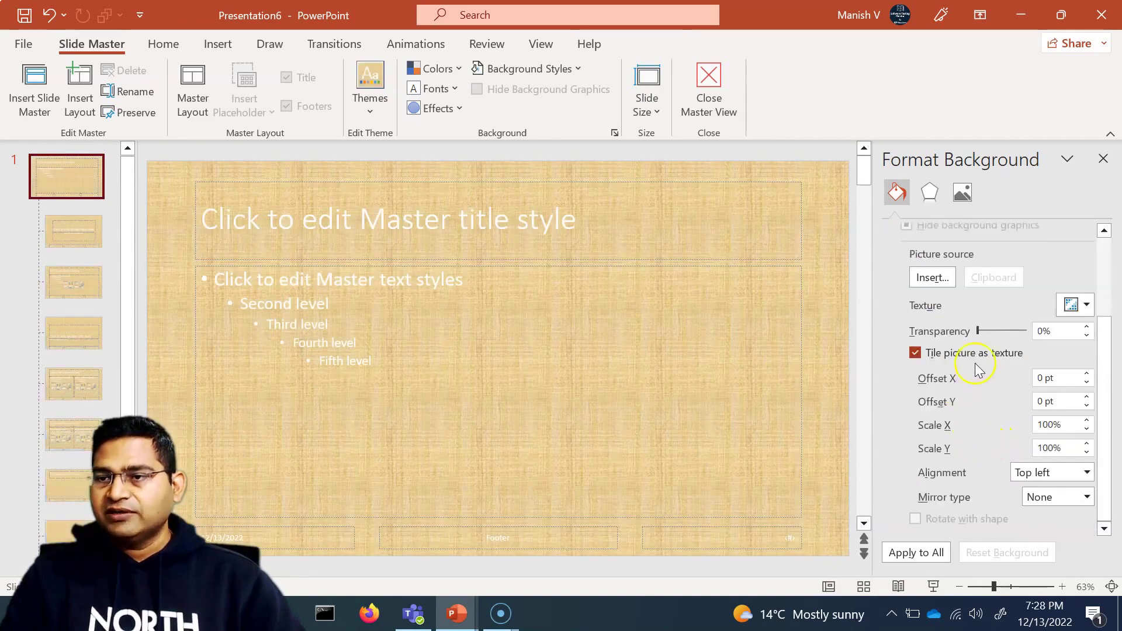
{"action": "left_click", "coordinate": [1087, 305]}
{"action": "left_click", "coordinate": [908, 187]}
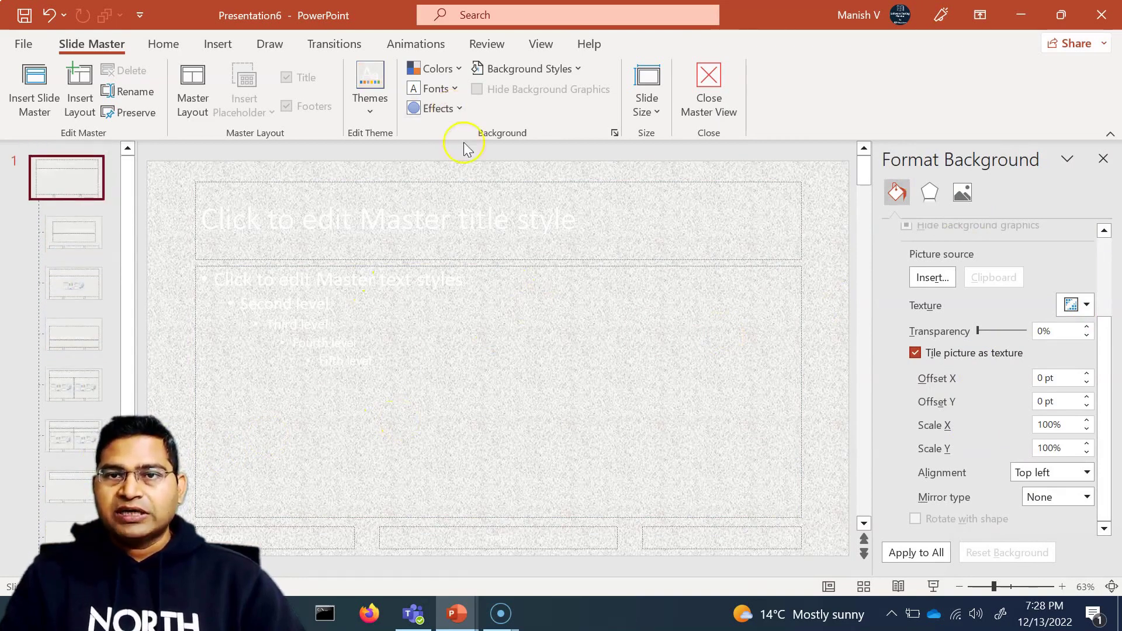
{"action": "left_click", "coordinate": [709, 94]}
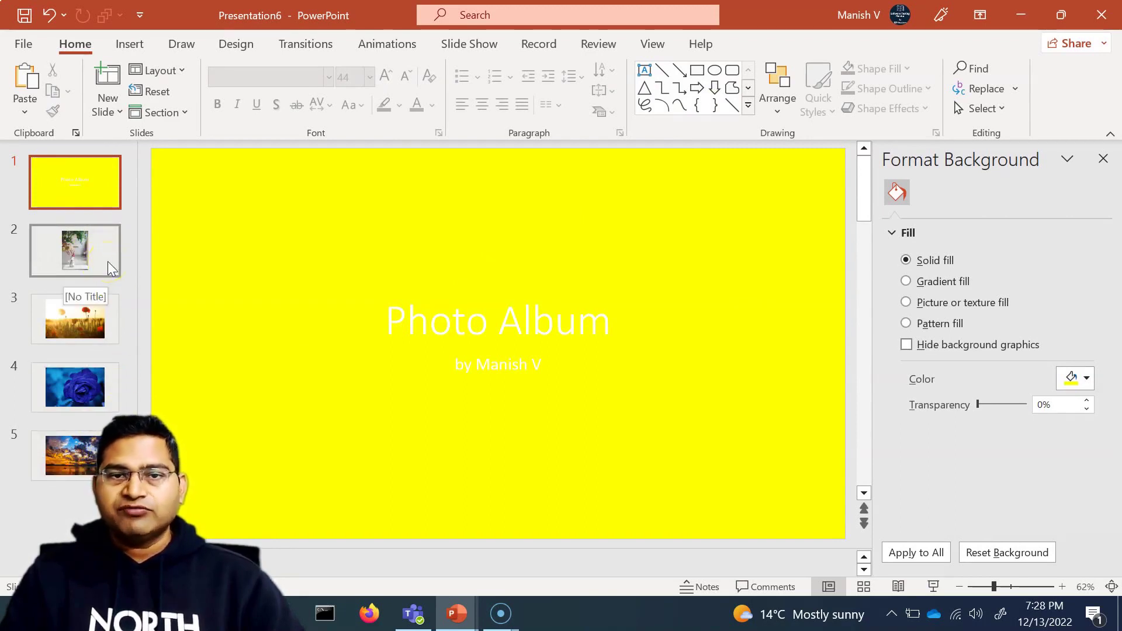
{"action": "left_click", "coordinate": [104, 187]}
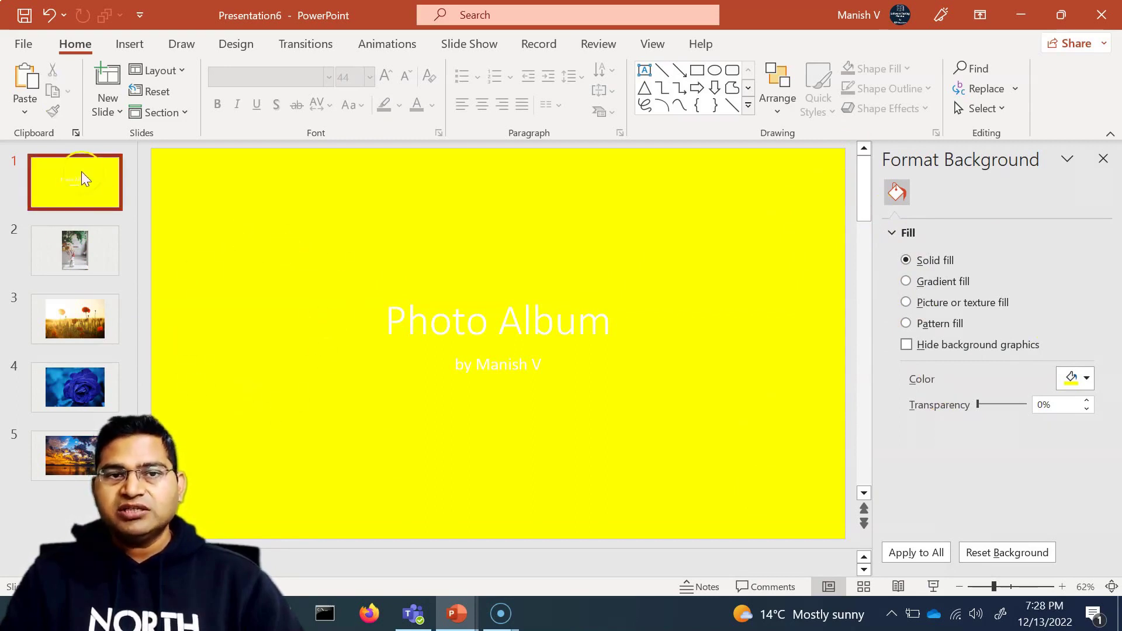
{"action": "left_click", "coordinate": [106, 171]}
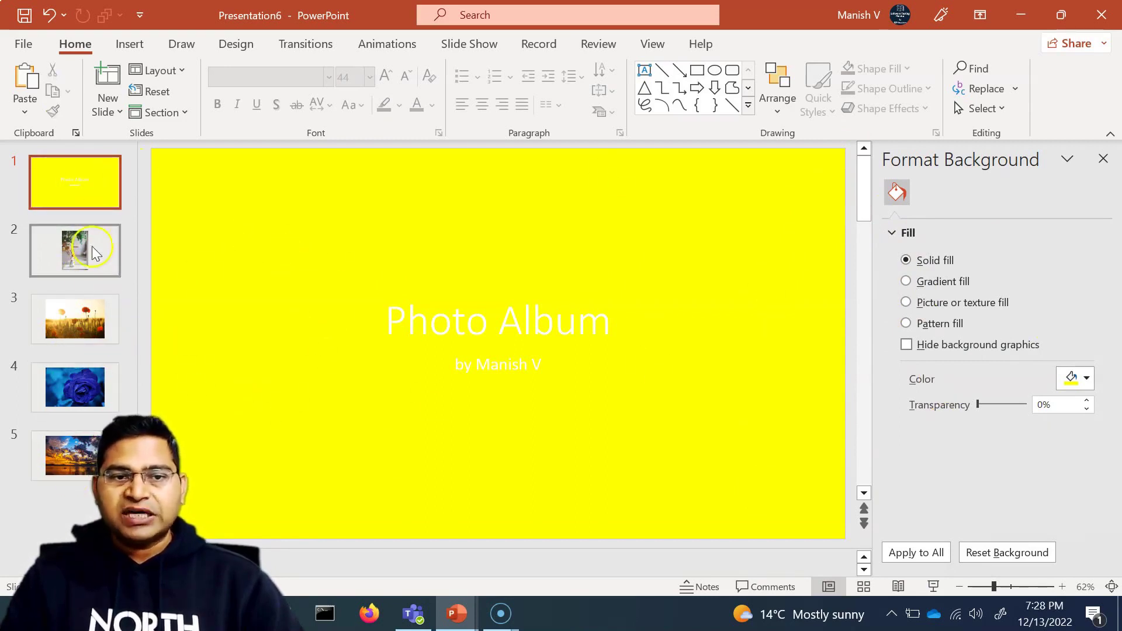
{"action": "left_click", "coordinate": [97, 187]}
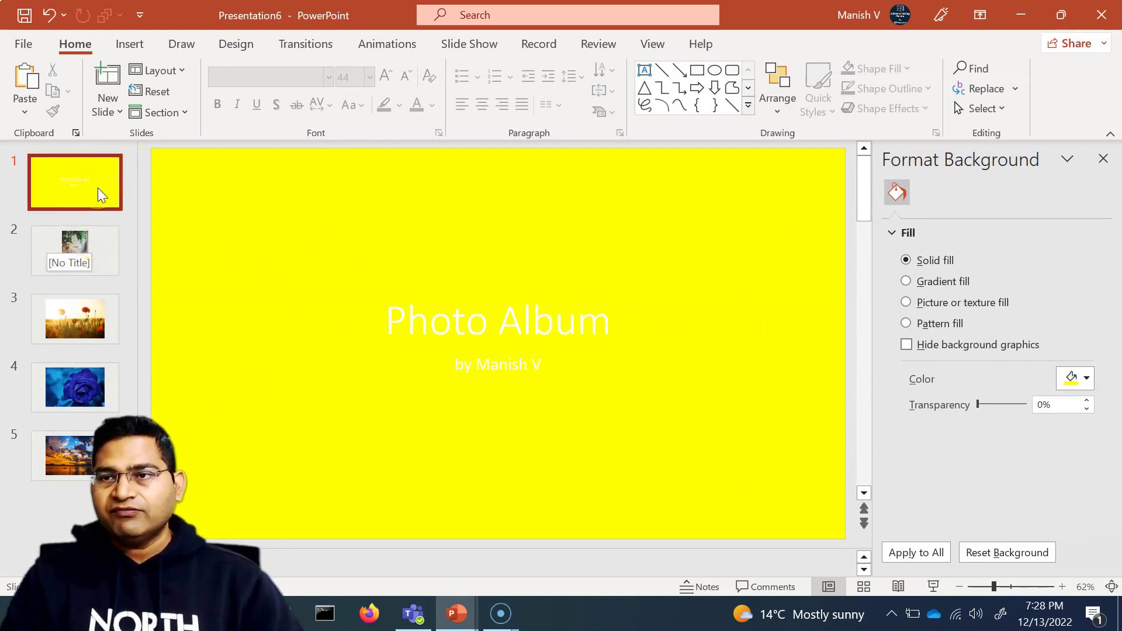
{"action": "left_click", "coordinate": [1017, 213]}
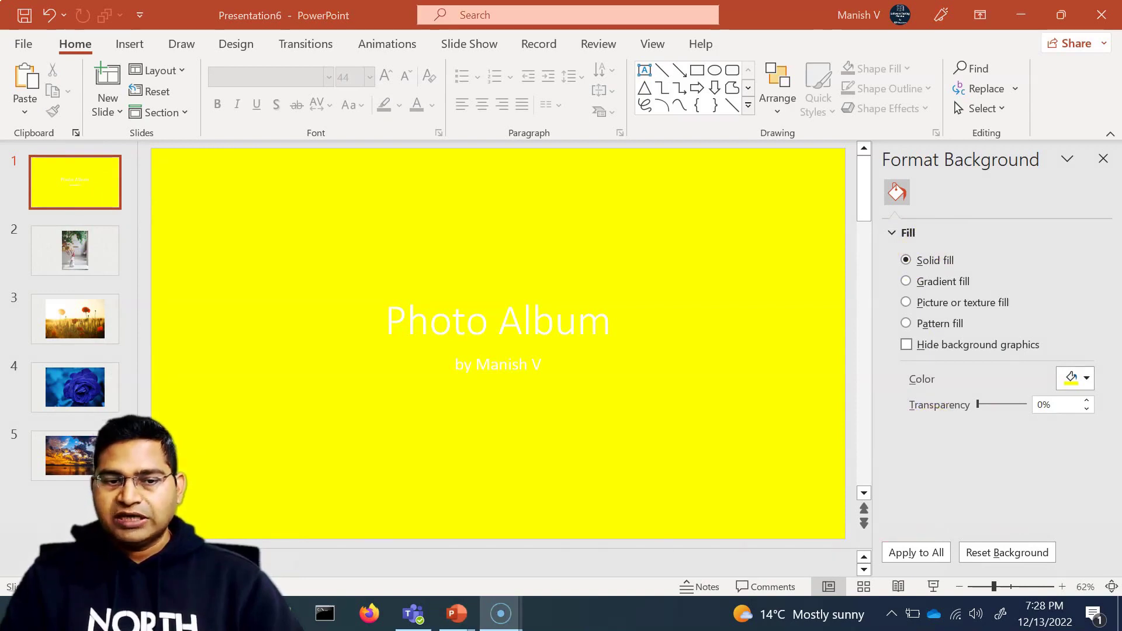
Reset the title slide's background, removing its yellow fill.
{"action": "left_click", "coordinate": [1034, 555]}
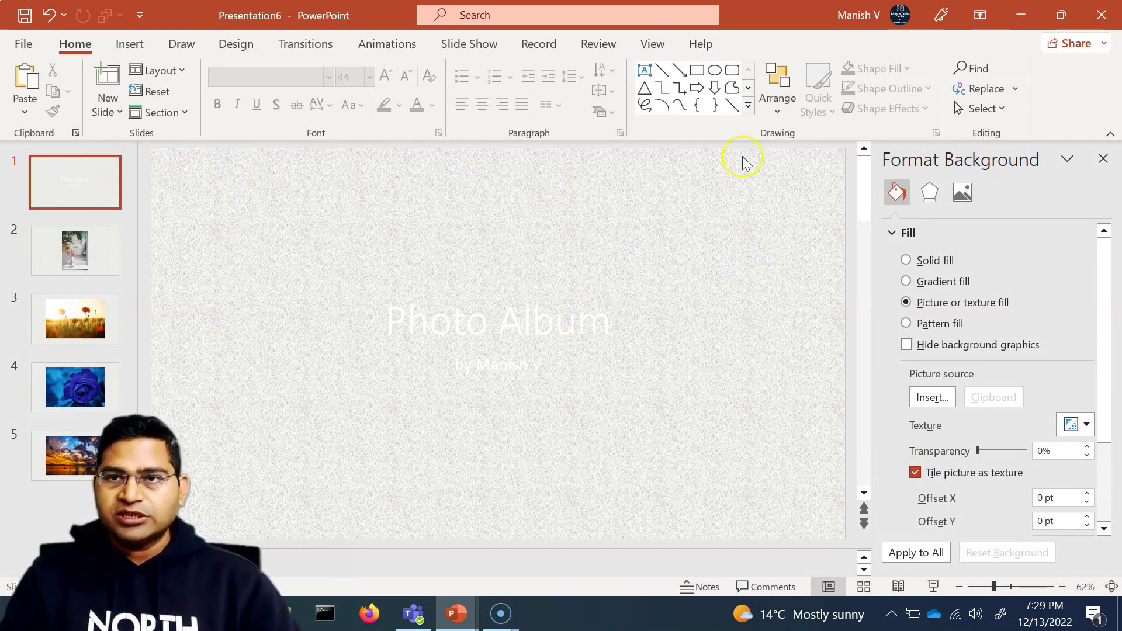
Reopen Slide Master view and switch the theme colours to the Yellow palette.
{"action": "left_click", "coordinate": [645, 48]}
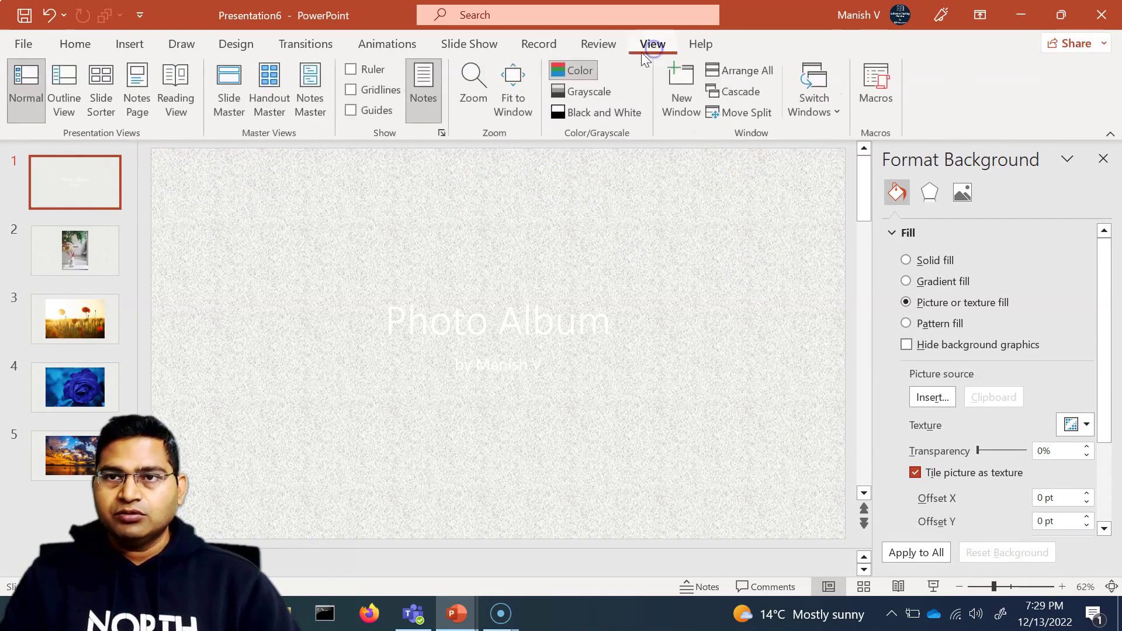
{"action": "left_click", "coordinate": [230, 105]}
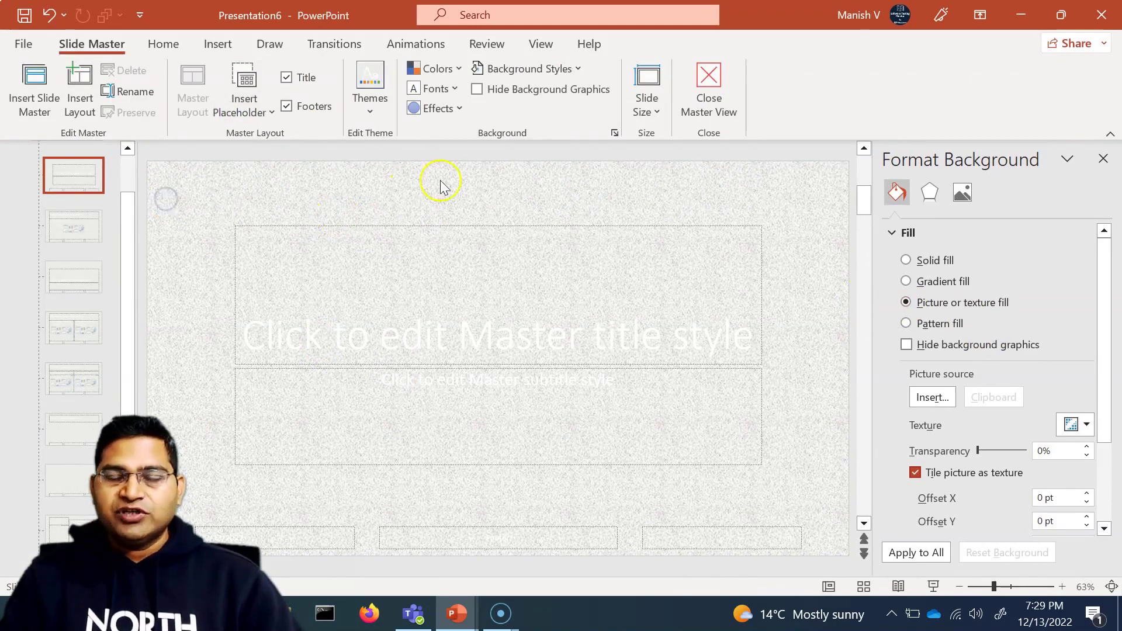
{"action": "left_click", "coordinate": [460, 70]}
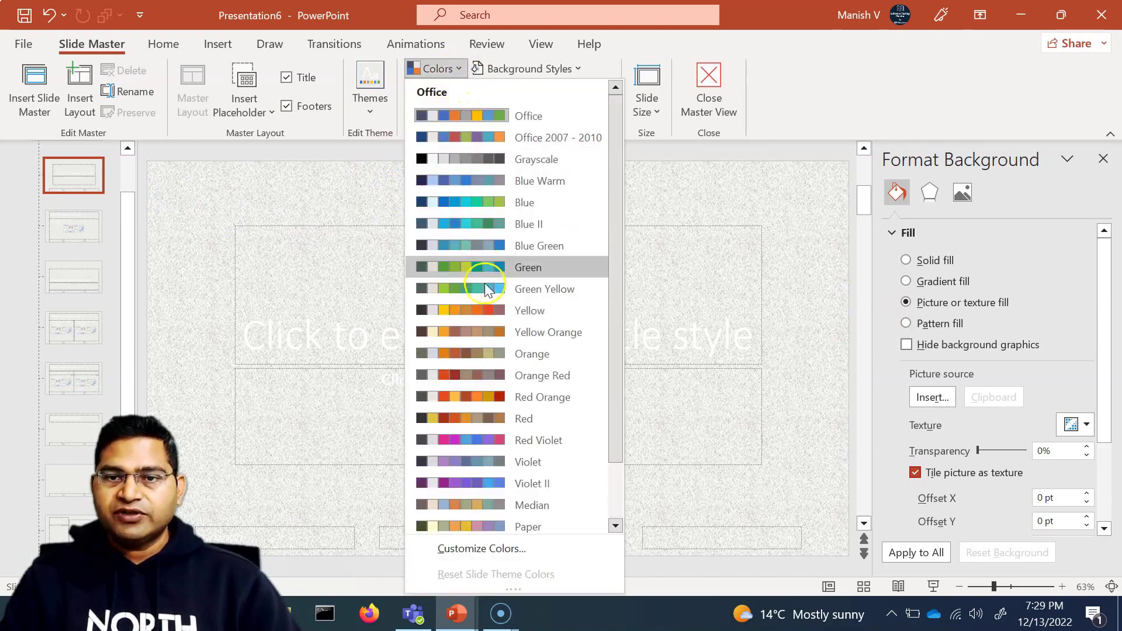
{"action": "left_click", "coordinate": [549, 312]}
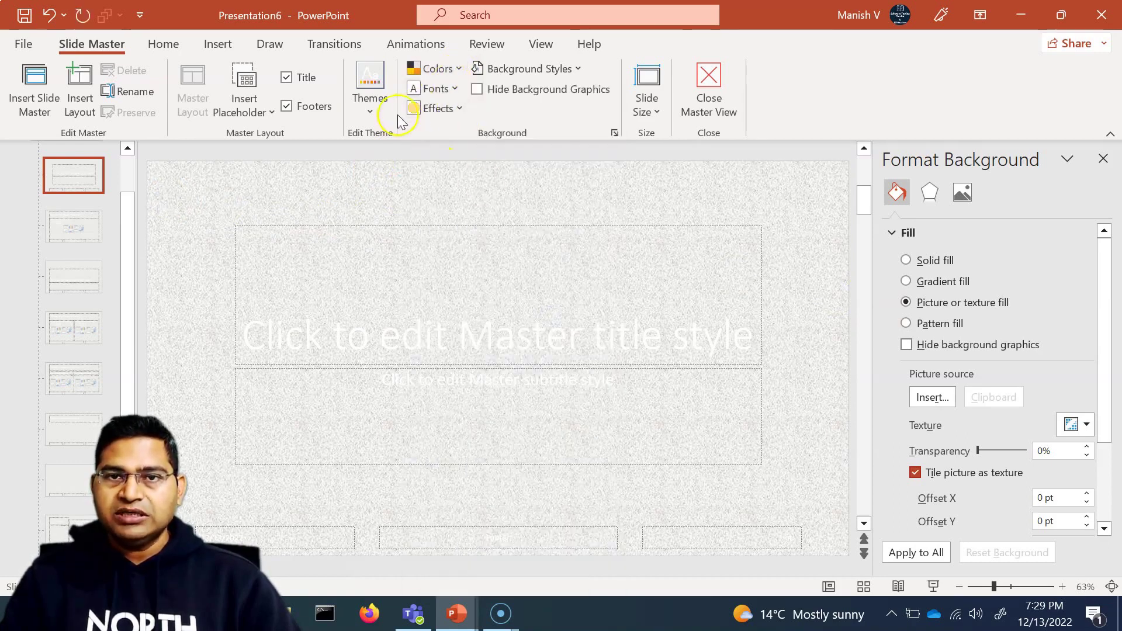
{"action": "left_click", "coordinate": [370, 110]}
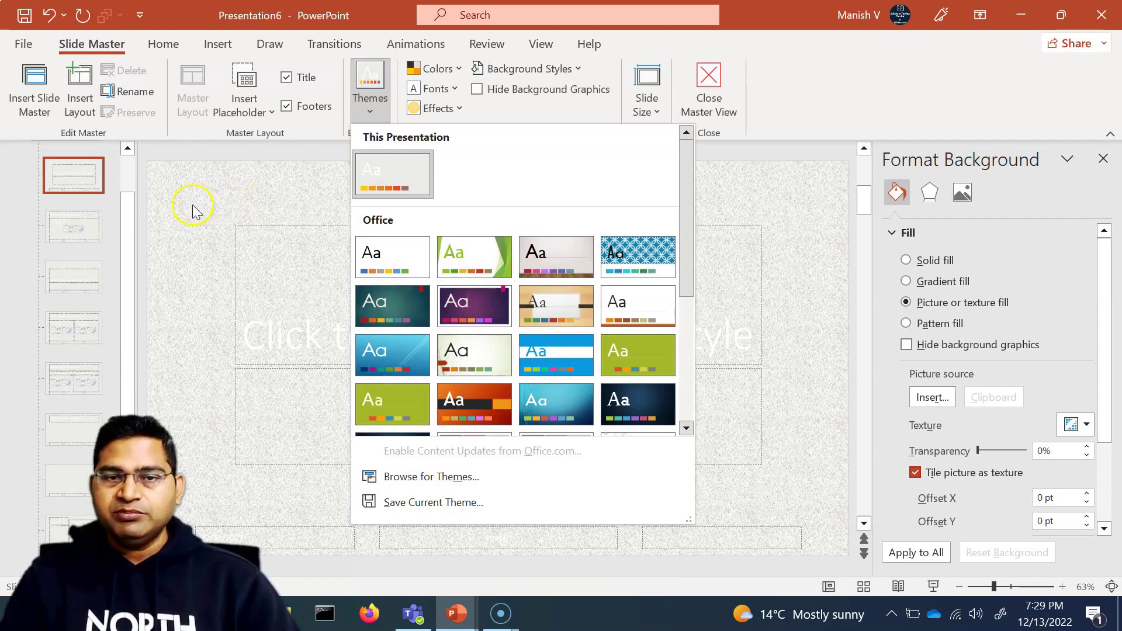
{"action": "left_click", "coordinate": [230, 193]}
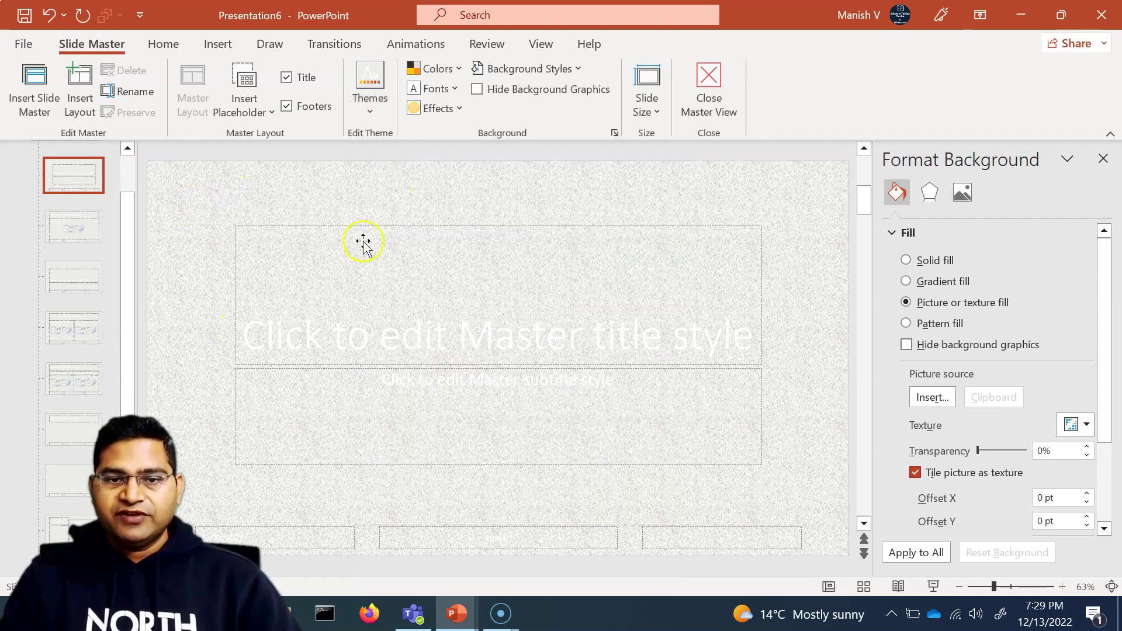
Apply the light pink preset background style to the top slide master.
{"action": "left_click", "coordinate": [581, 72]}
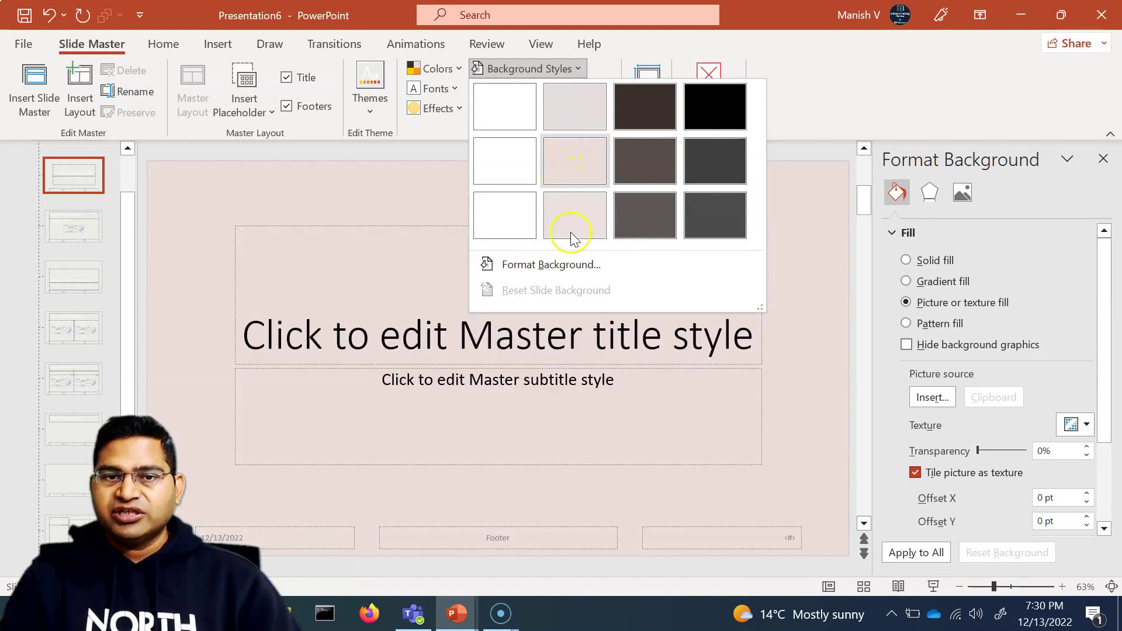
{"action": "scroll", "coordinate": [75, 325], "scroll_direction": "up", "scroll_amount": 2}
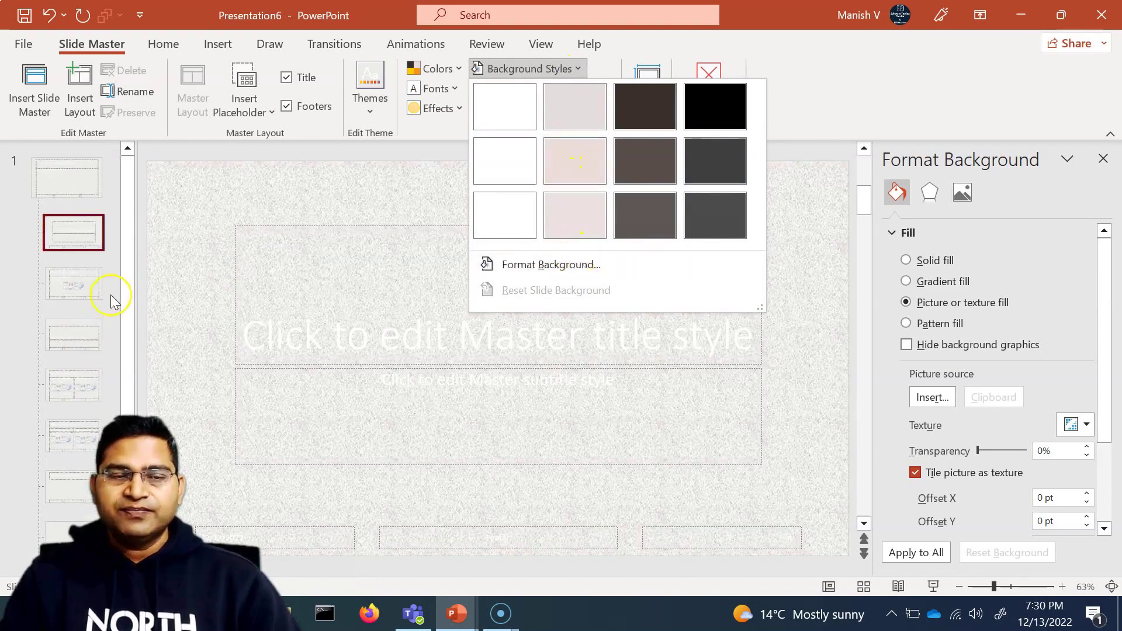
{"action": "left_click", "coordinate": [86, 182]}
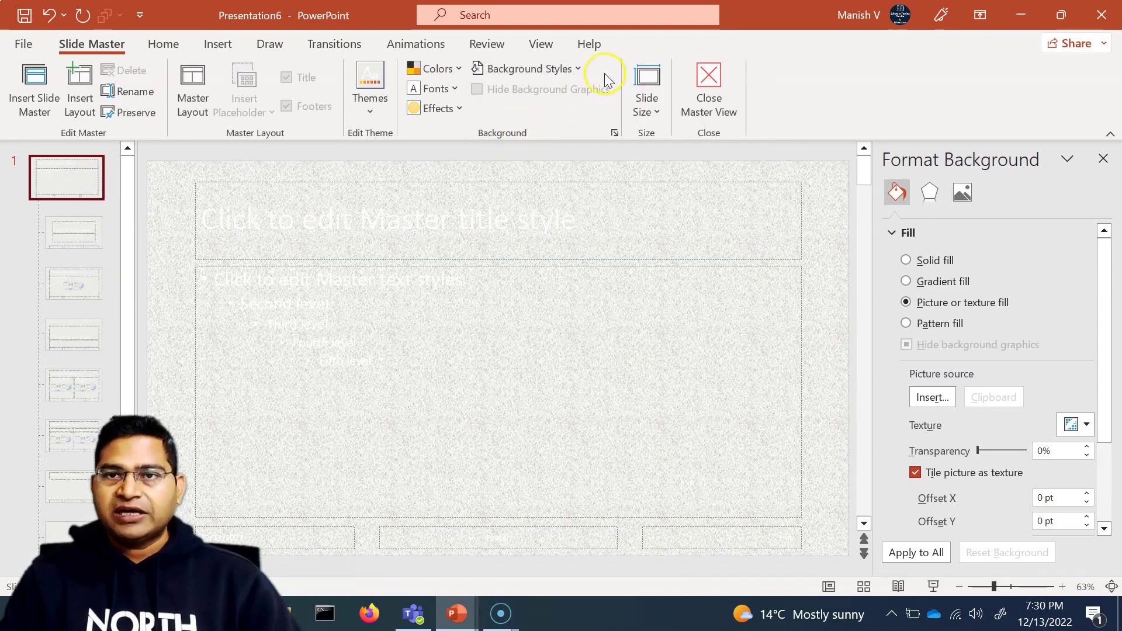
{"action": "left_click", "coordinate": [581, 70]}
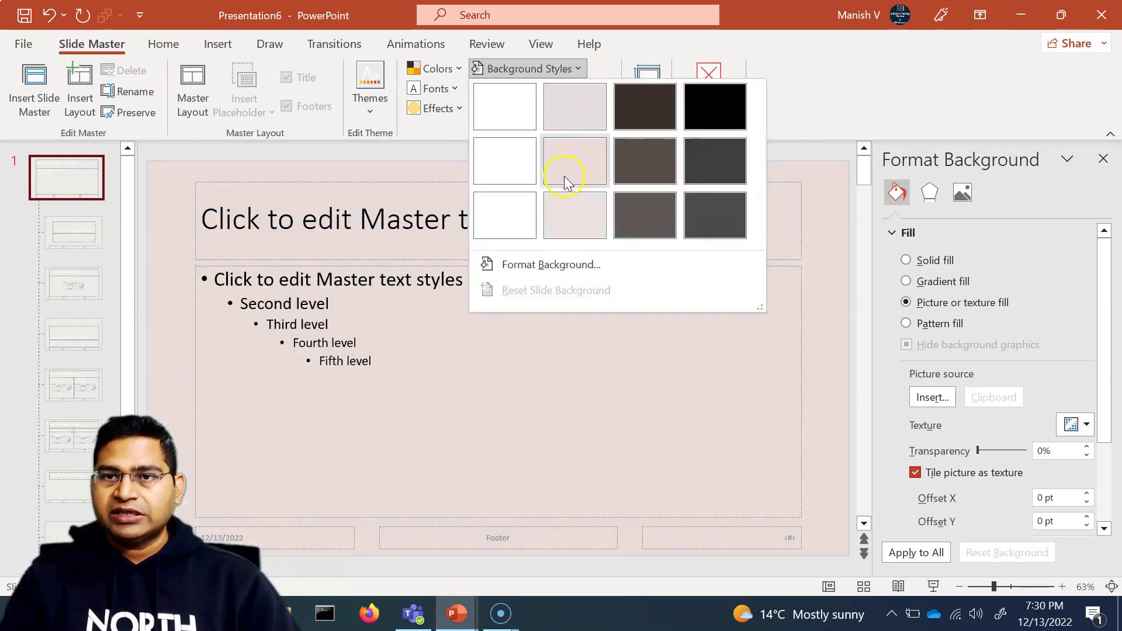
{"action": "left_click", "coordinate": [565, 176]}
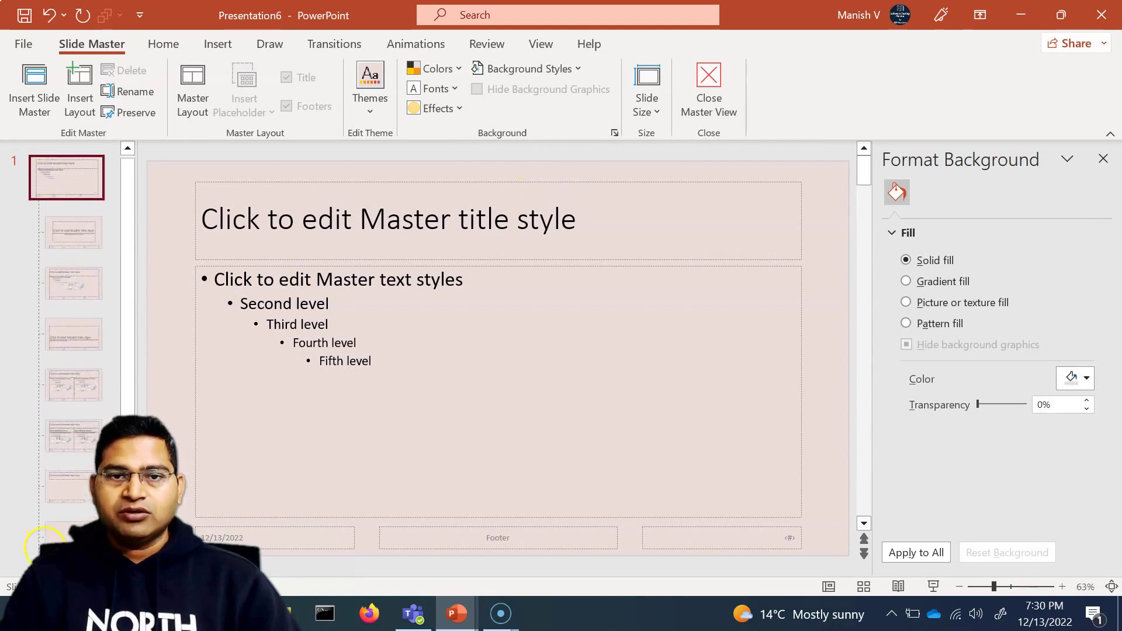
{"action": "left_click", "coordinate": [574, 68]}
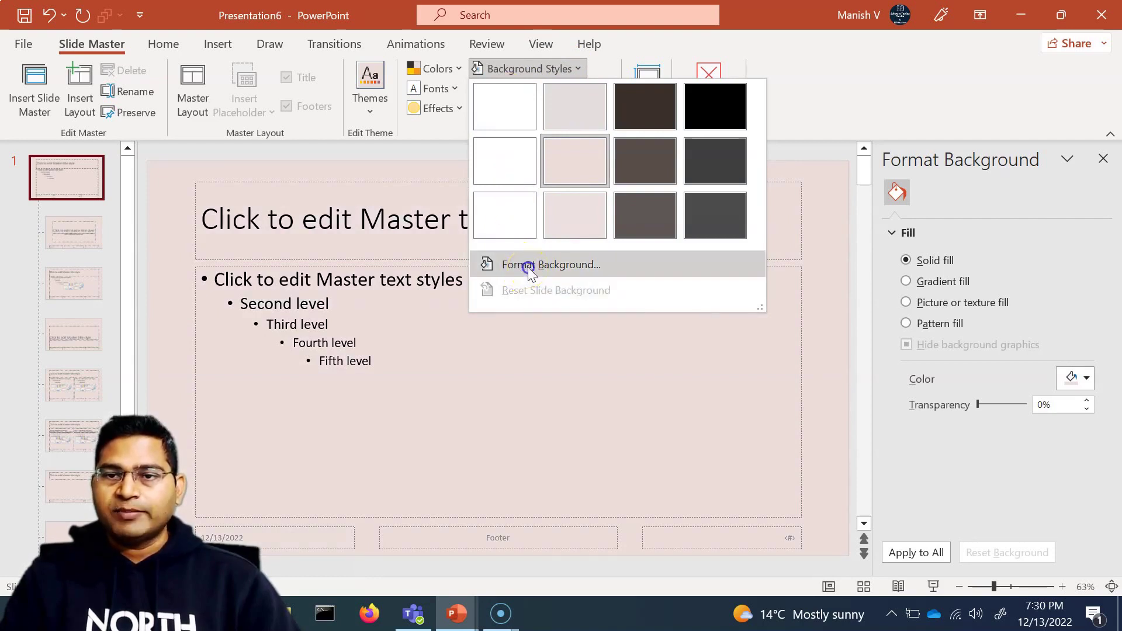
Give the Section Header layout a linear light yellow gradient background at 90°.
{"action": "left_click", "coordinate": [528, 266]}
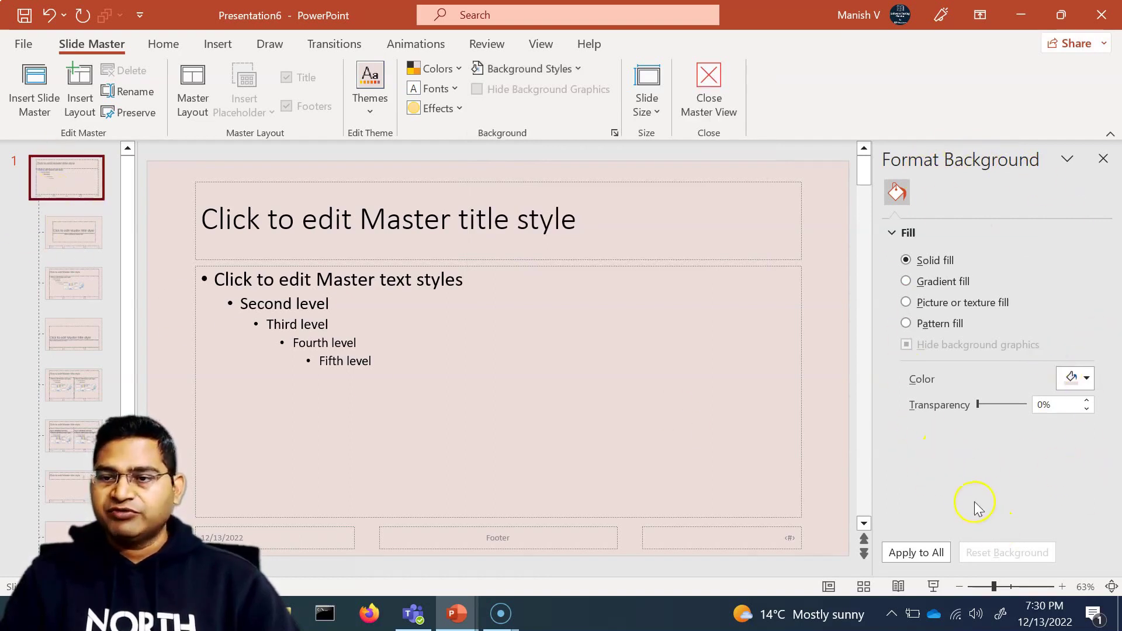
{"action": "left_click", "coordinate": [76, 283]}
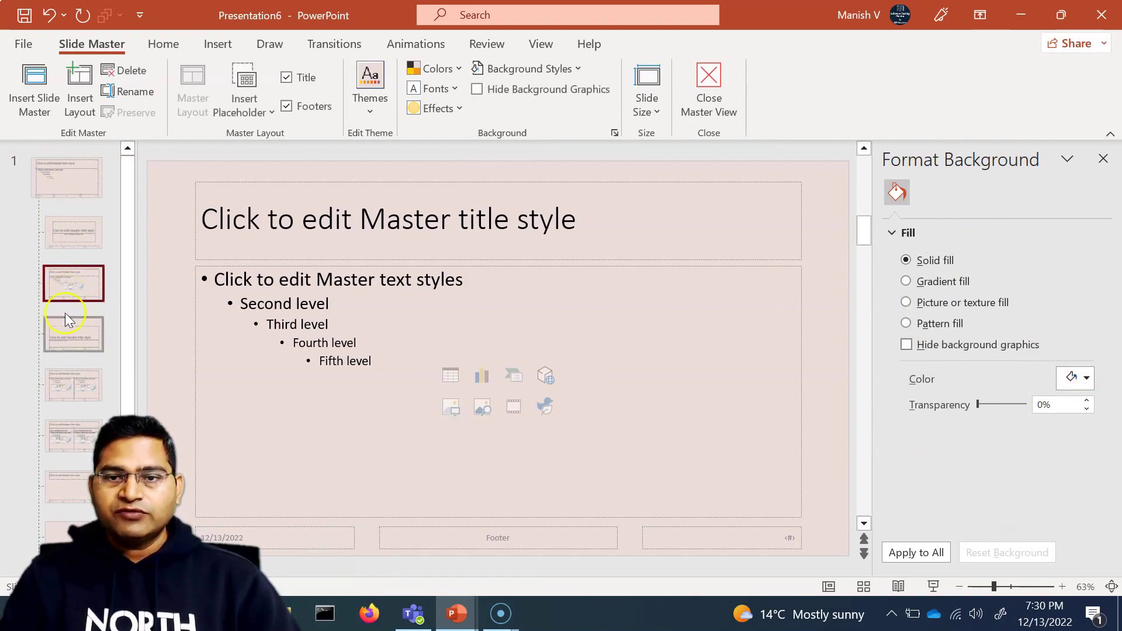
{"action": "left_click", "coordinate": [73, 339]}
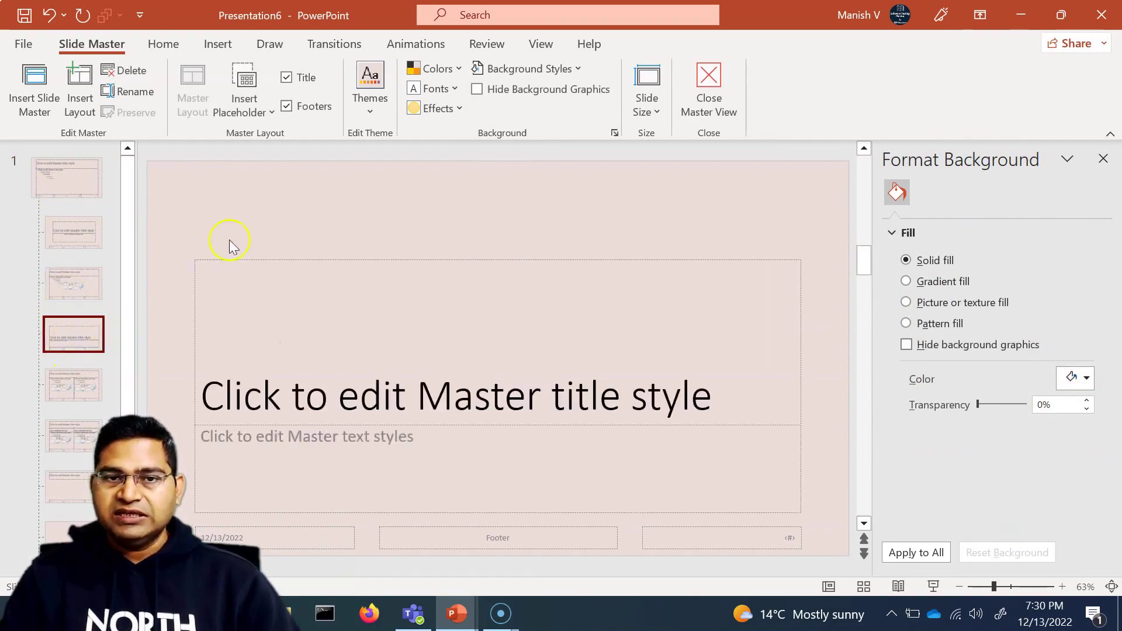
{"action": "left_click", "coordinate": [906, 281]}
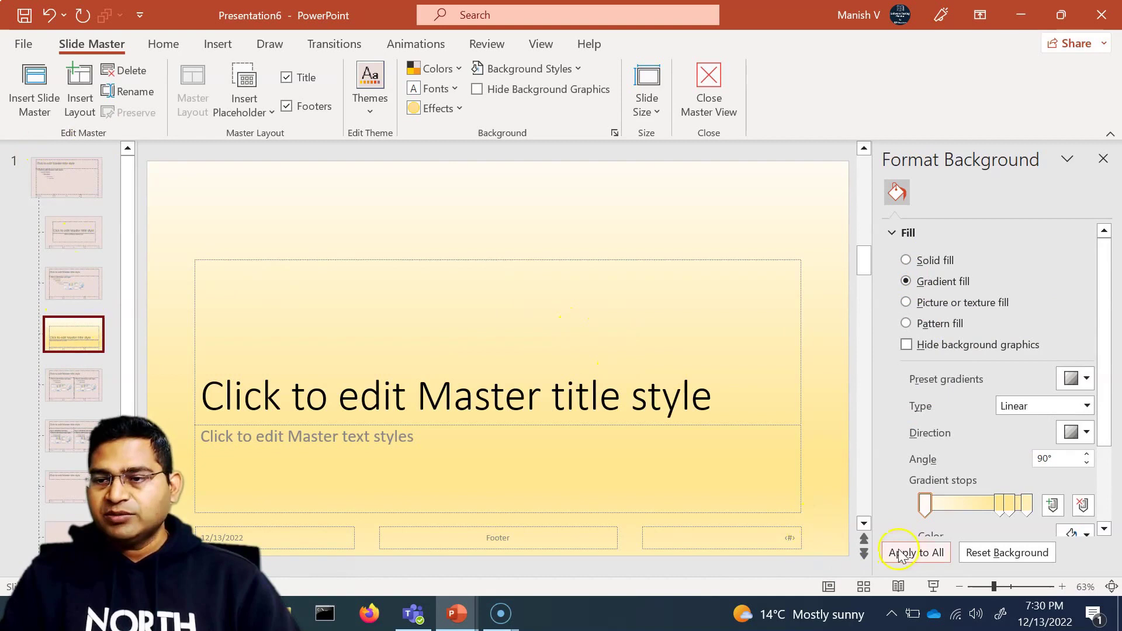
Apply the yellow gradient to all, reapplying it from the master and Title Slide layout.
{"action": "left_click", "coordinate": [917, 555]}
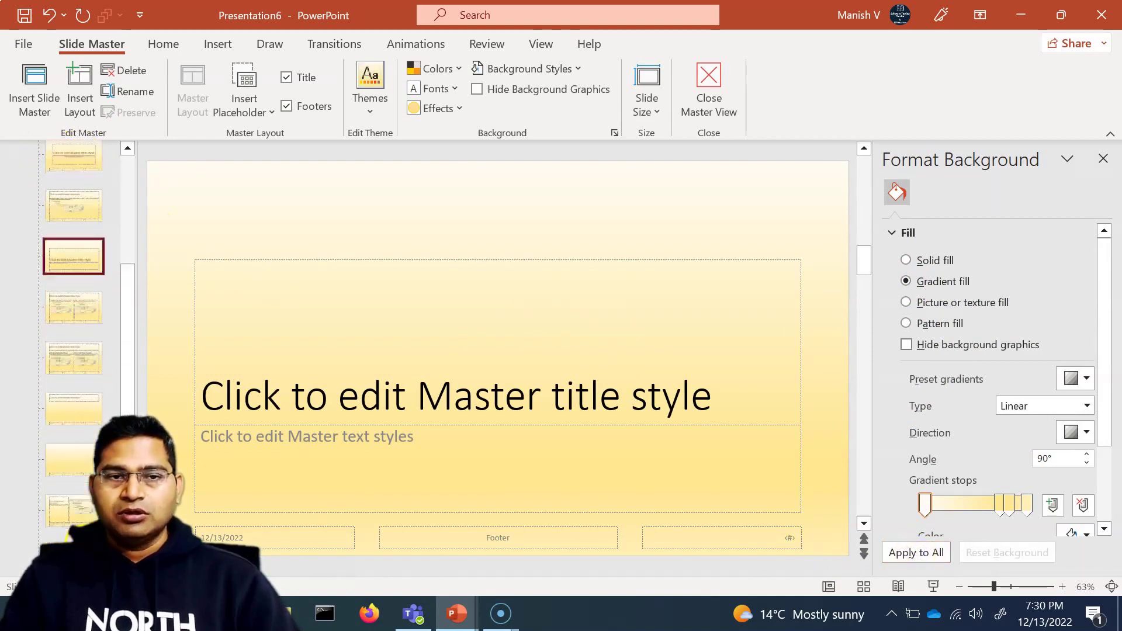
{"action": "left_click", "coordinate": [69, 175]}
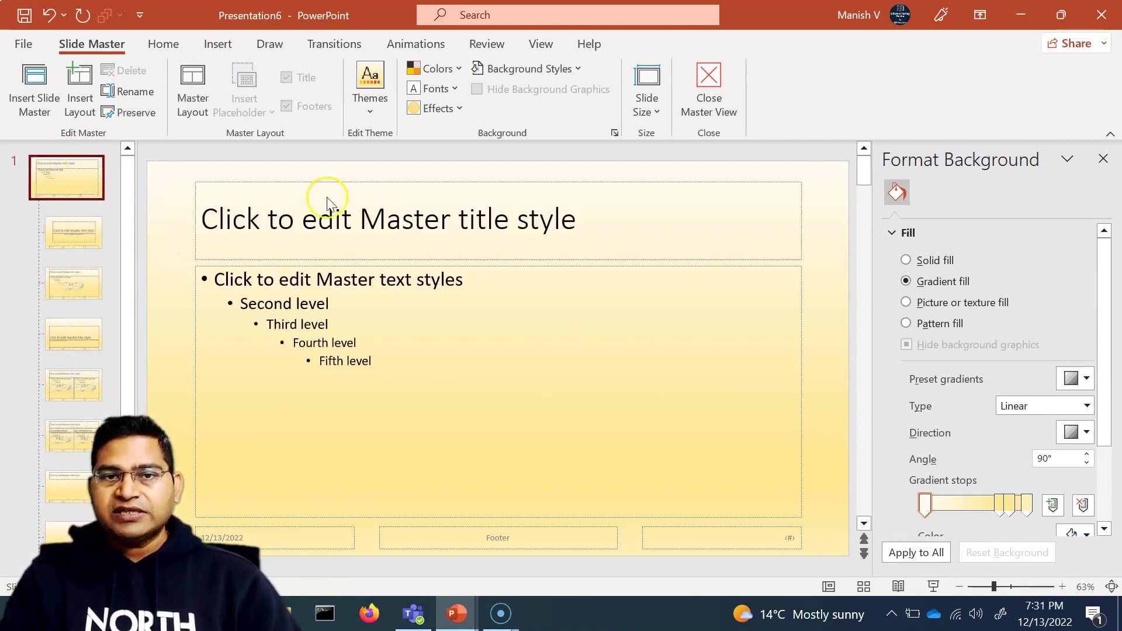
{"action": "scroll", "coordinate": [67, 503], "scroll_direction": "down", "scroll_amount": 5}
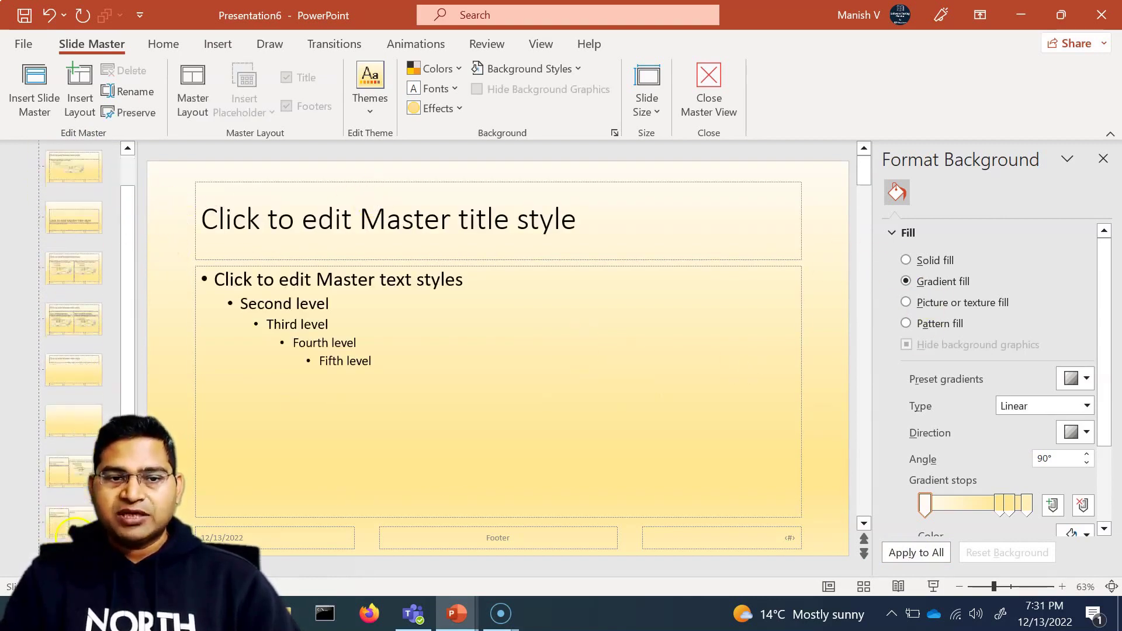
{"action": "scroll", "coordinate": [75, 386], "scroll_direction": "up", "scroll_amount": 5}
{"action": "left_click", "coordinate": [73, 334]}
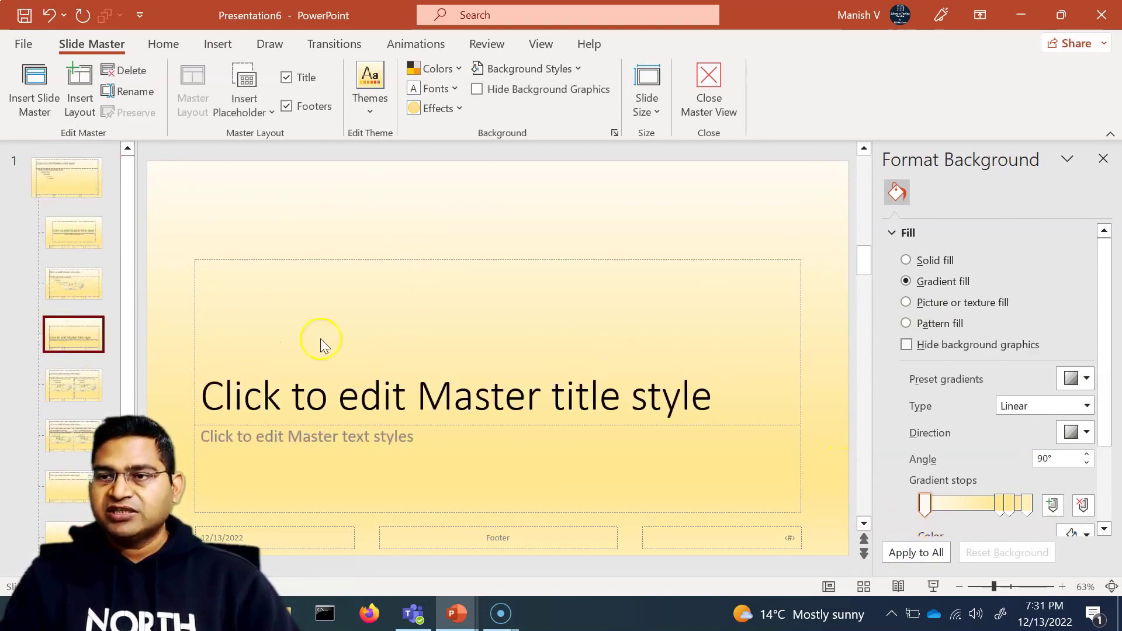
{"action": "left_click", "coordinate": [924, 555]}
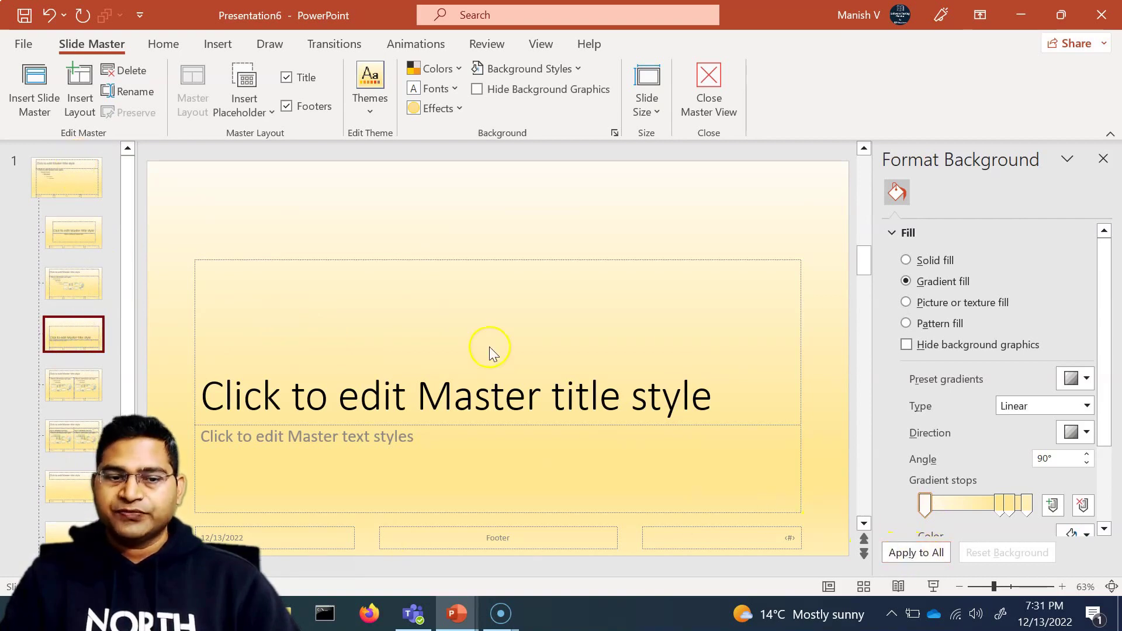